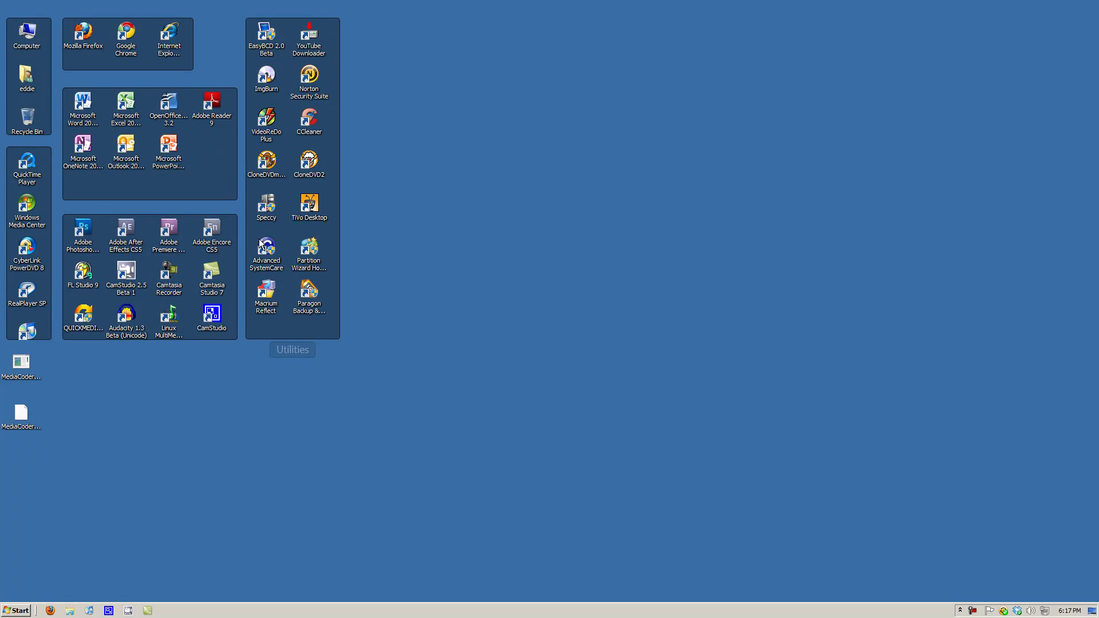
Step: Launch Speccy and reposition its window while the hardware summary finishes loading
double_click(267, 206)
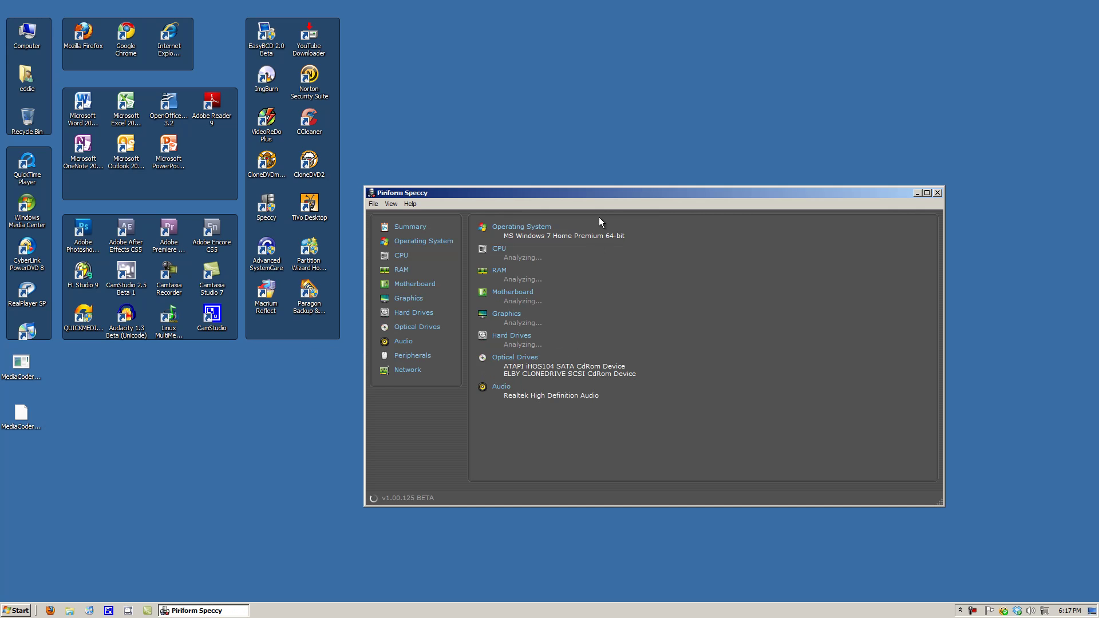
drag(620, 190, 589, 182)
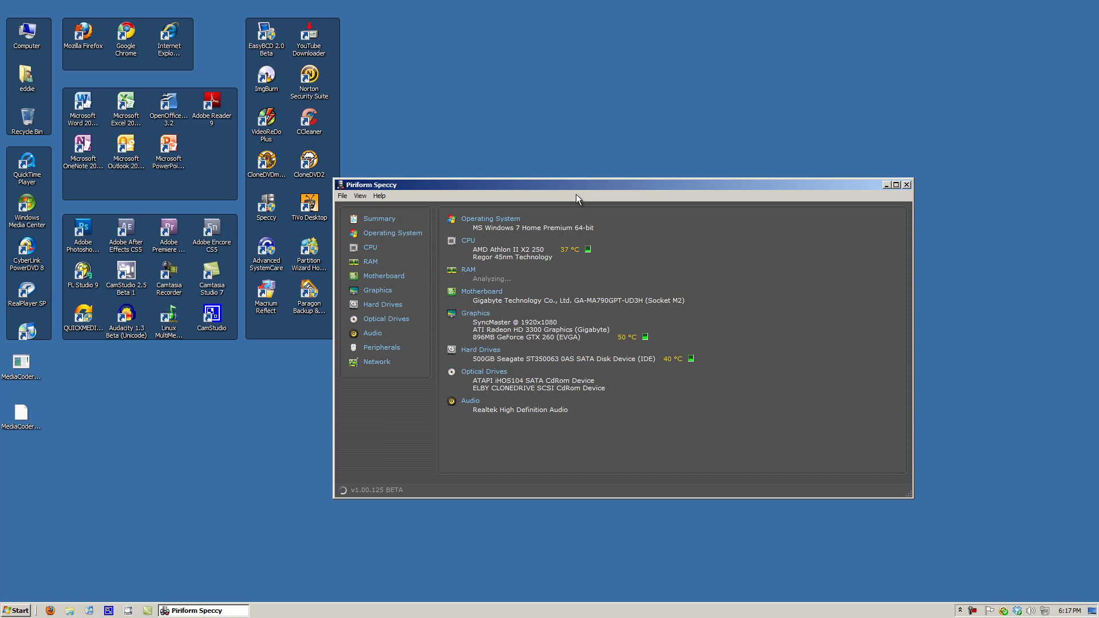
drag(577, 190, 552, 175)
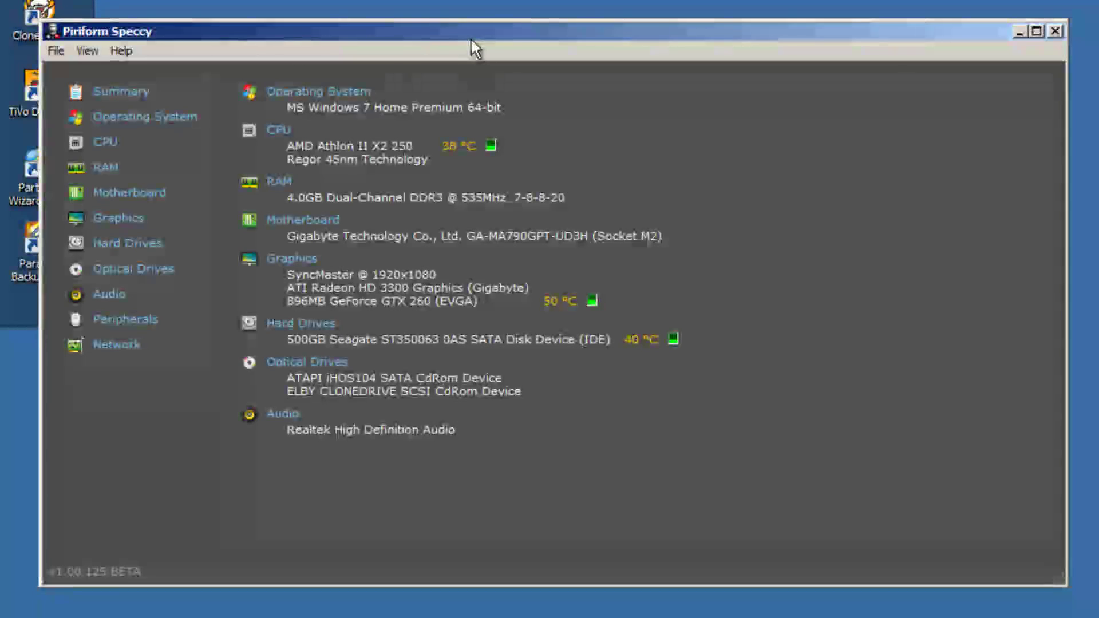
click(503, 87)
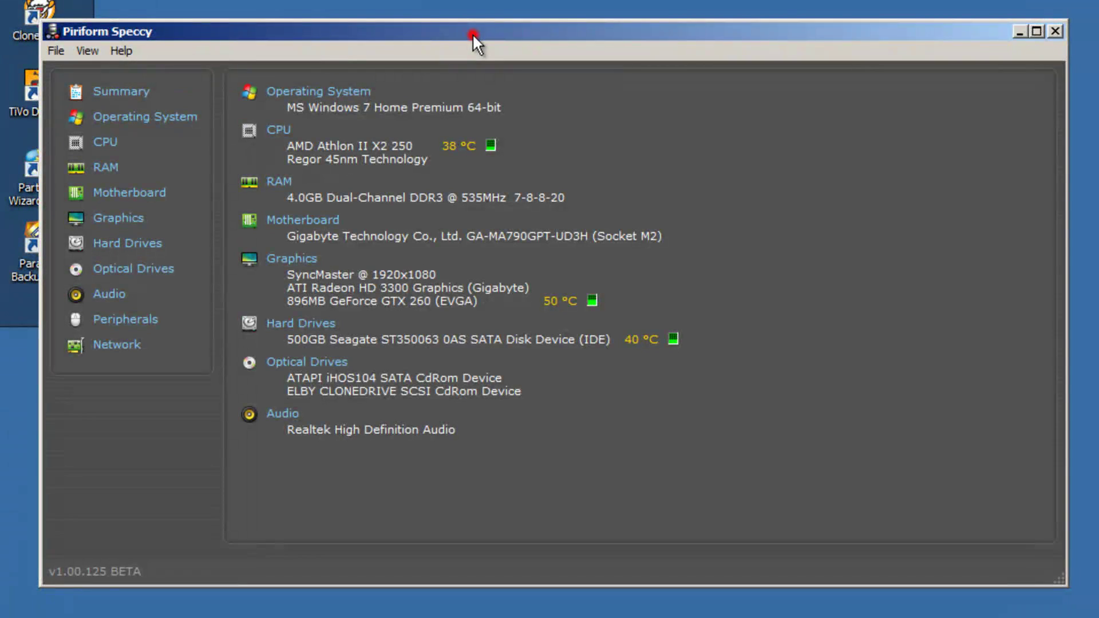
drag(472, 33, 428, 22)
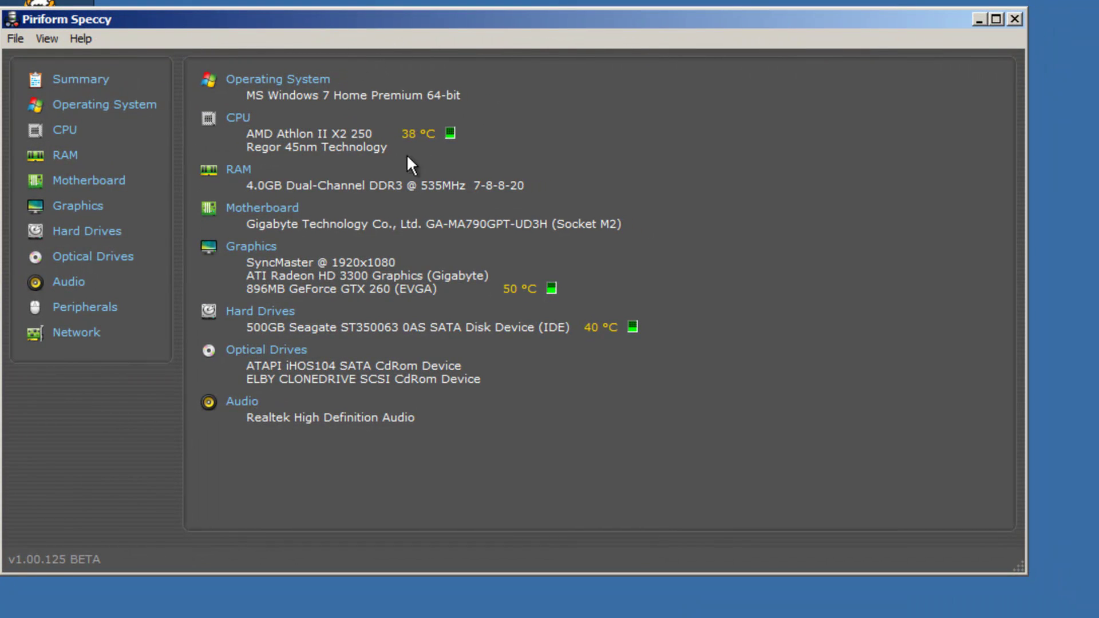
drag(533, 23, 578, 44)
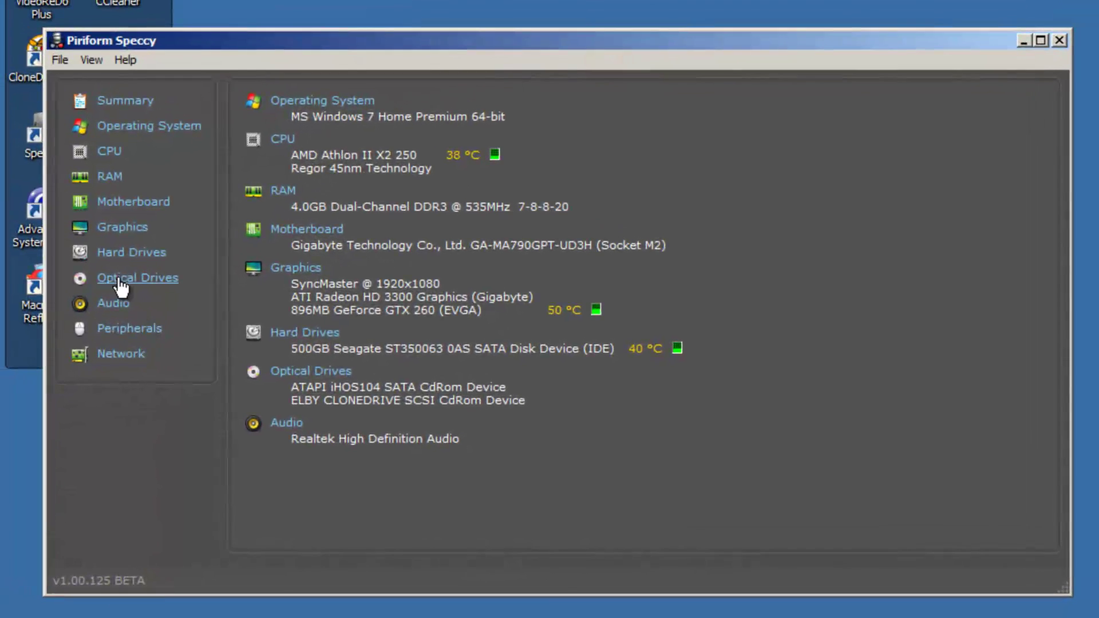
Step: Review the GeForce GTX 260 details under Graphics, then close Speccy
click(132, 229)
scroll(782, 327, down, 3)
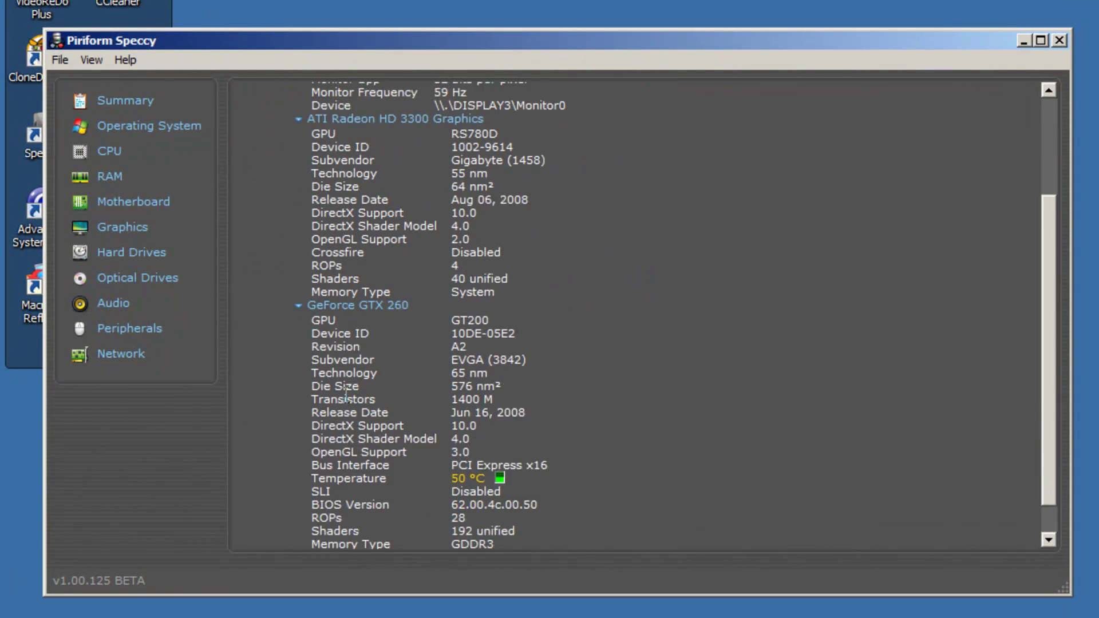
scroll(346, 395, down, 2)
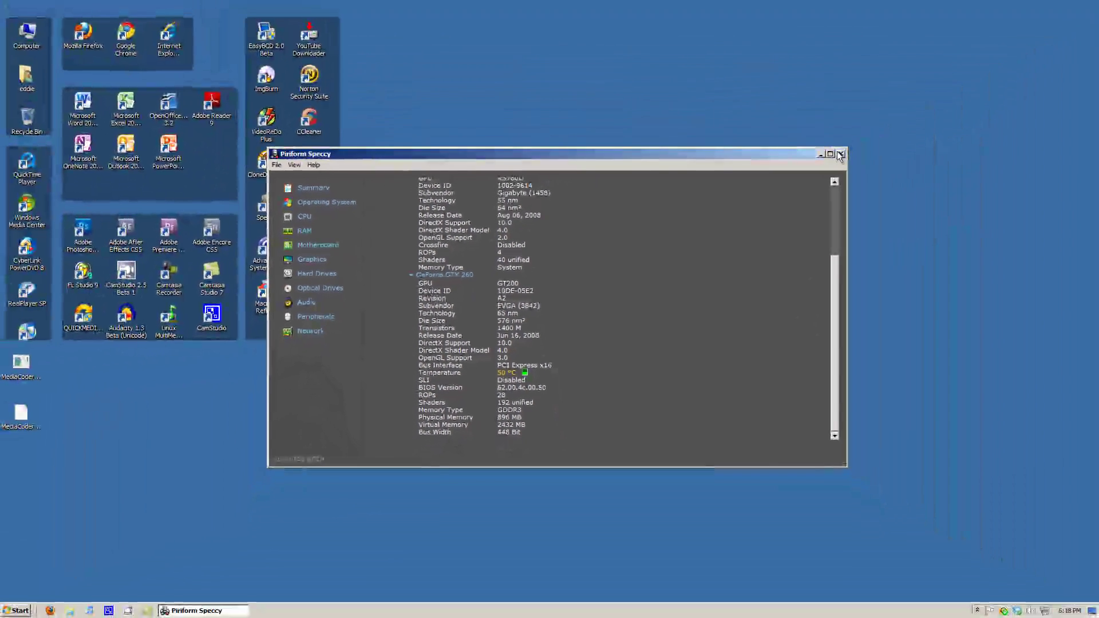
click(841, 155)
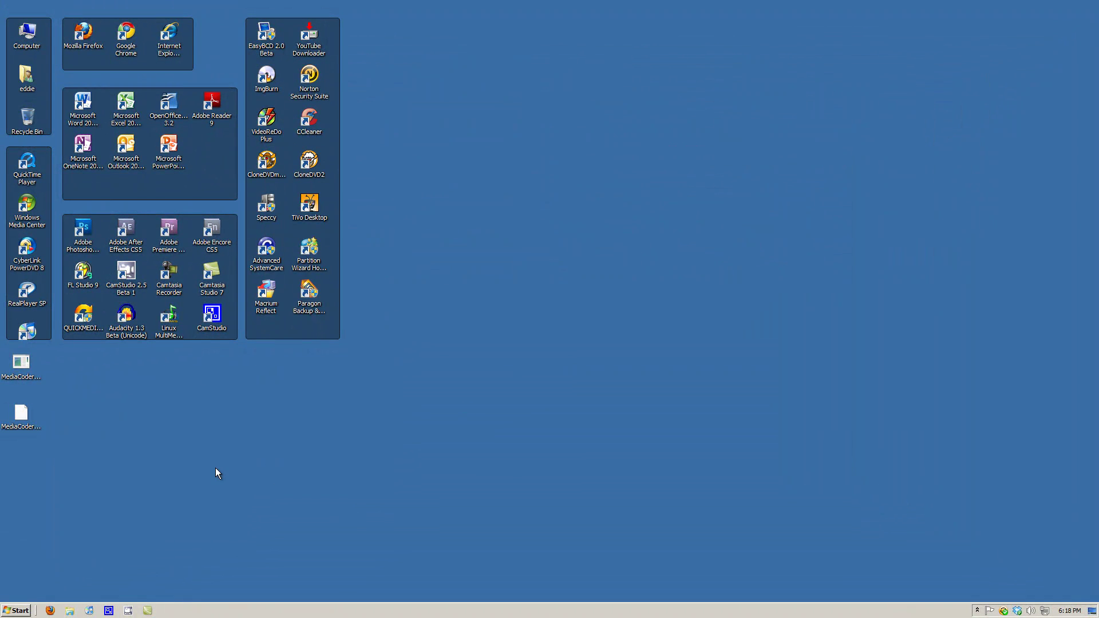
Step: Browse to C:\Program Files\Adobe\Adobe Premiere Pro CS5 and locate cuda_supported_cards
click(69, 610)
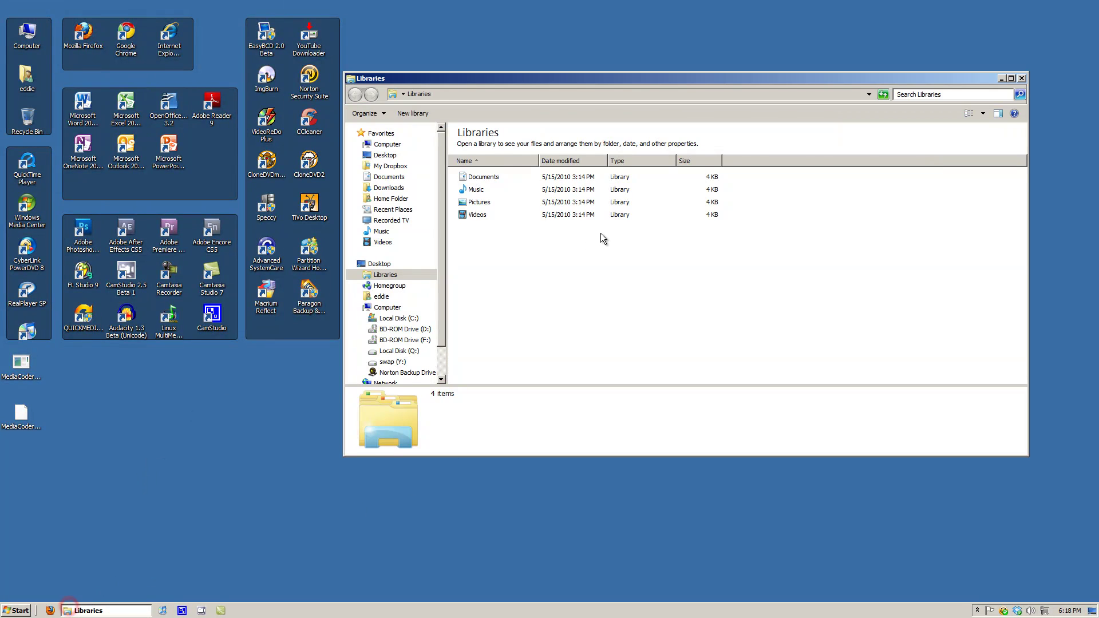
click(396, 319)
double_click(492, 209)
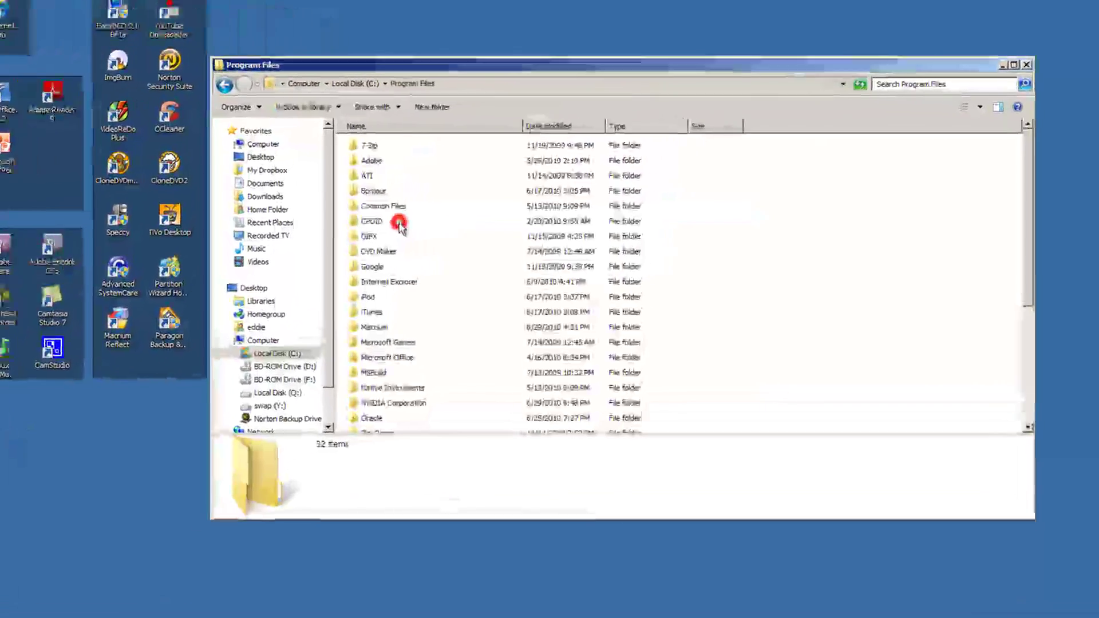
click(467, 155)
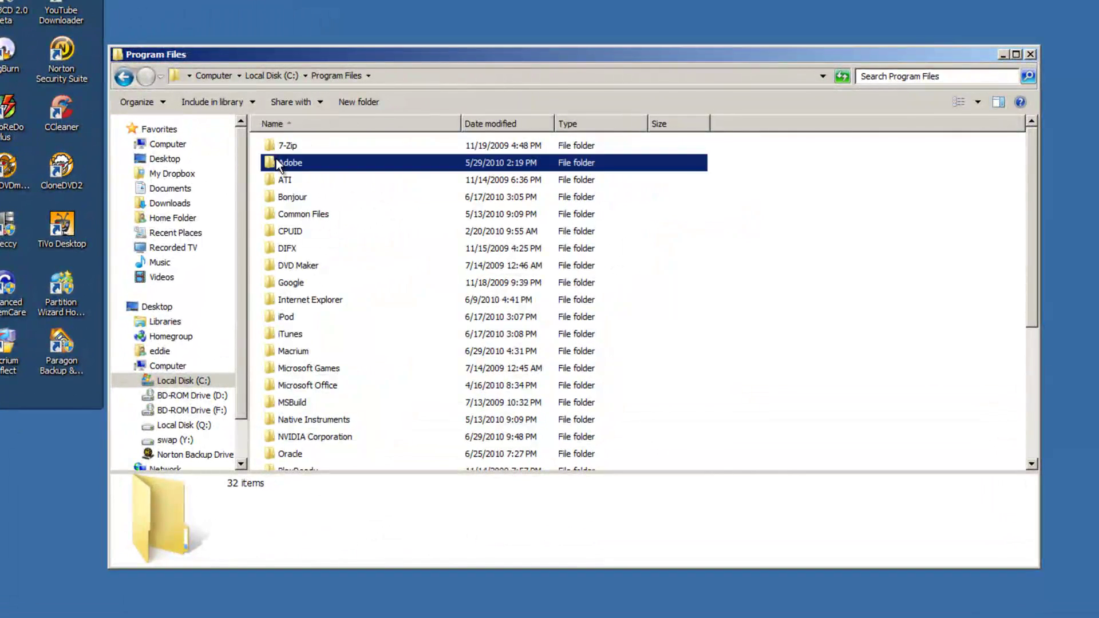
double_click(276, 162)
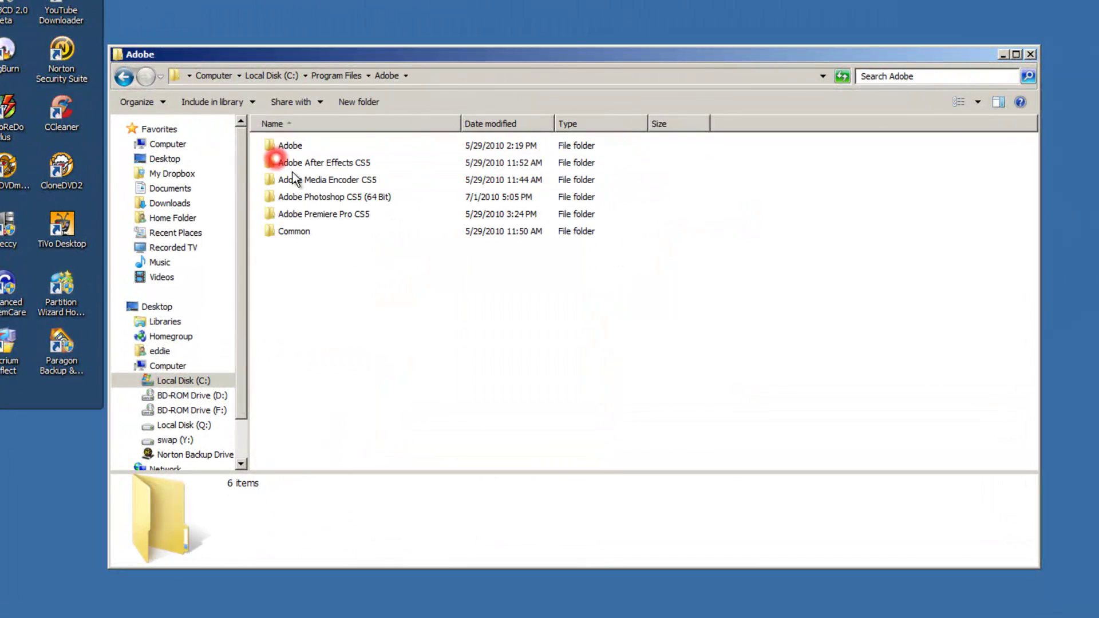
click(337, 214)
double_click(337, 215)
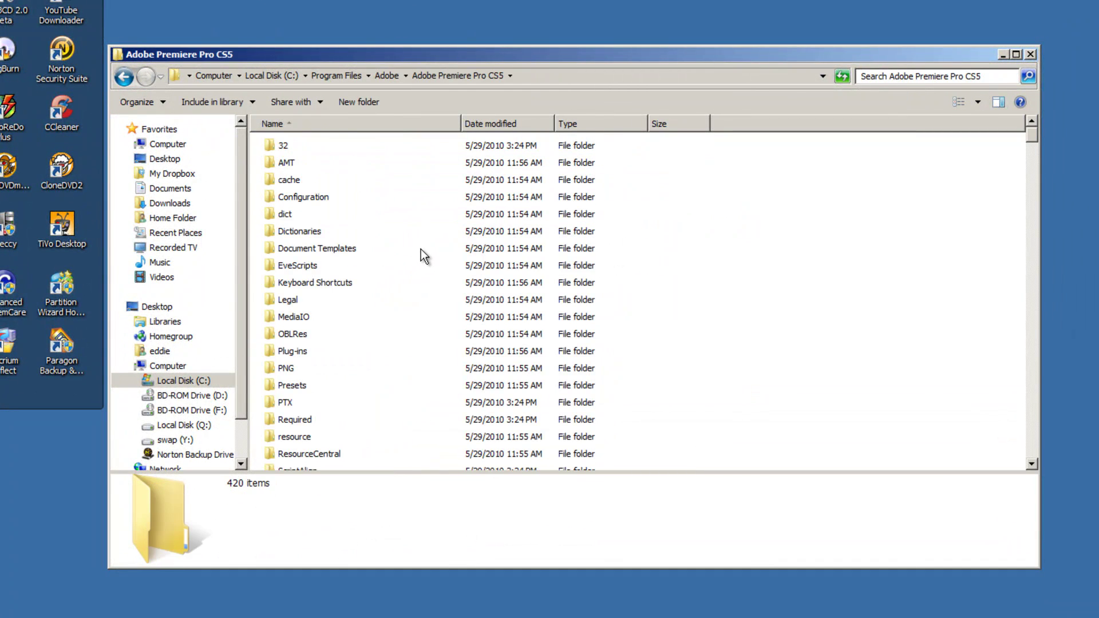
scroll(421, 251, down, 10)
scroll(421, 249, down, 9)
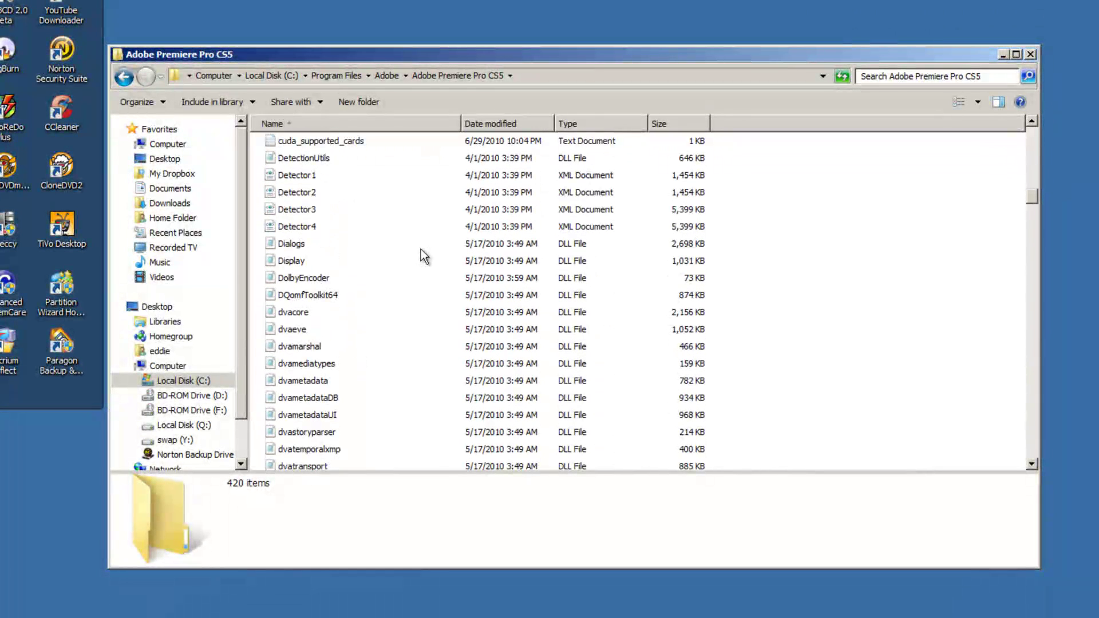
scroll(421, 249, up, 3)
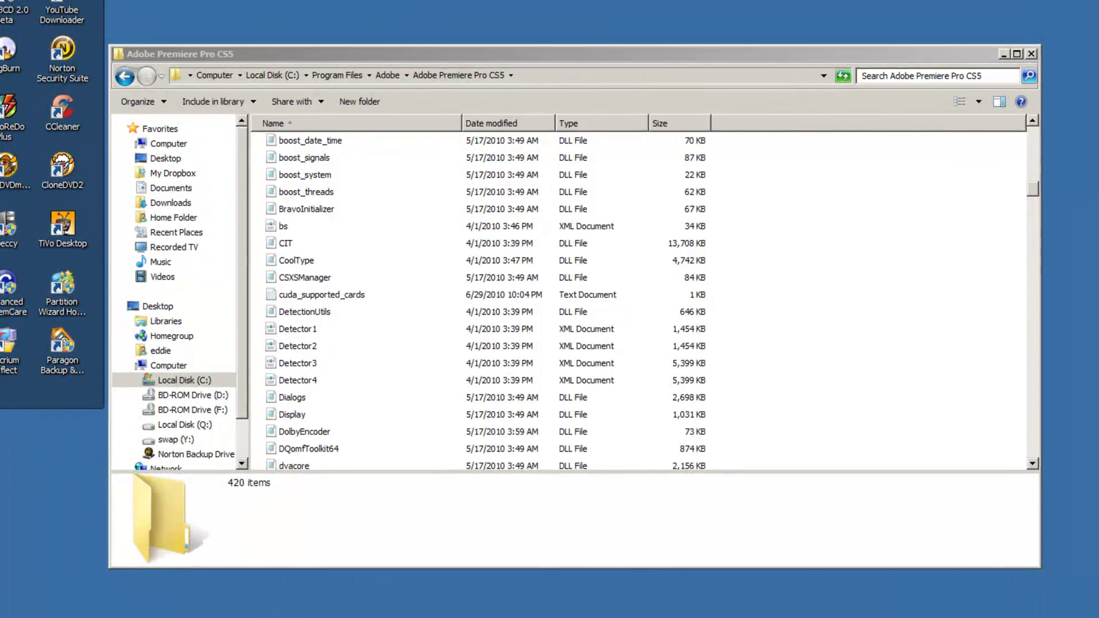
Step: Run Notepad as administrator from Start search and move its window up-left
key(super)
text(notepad)
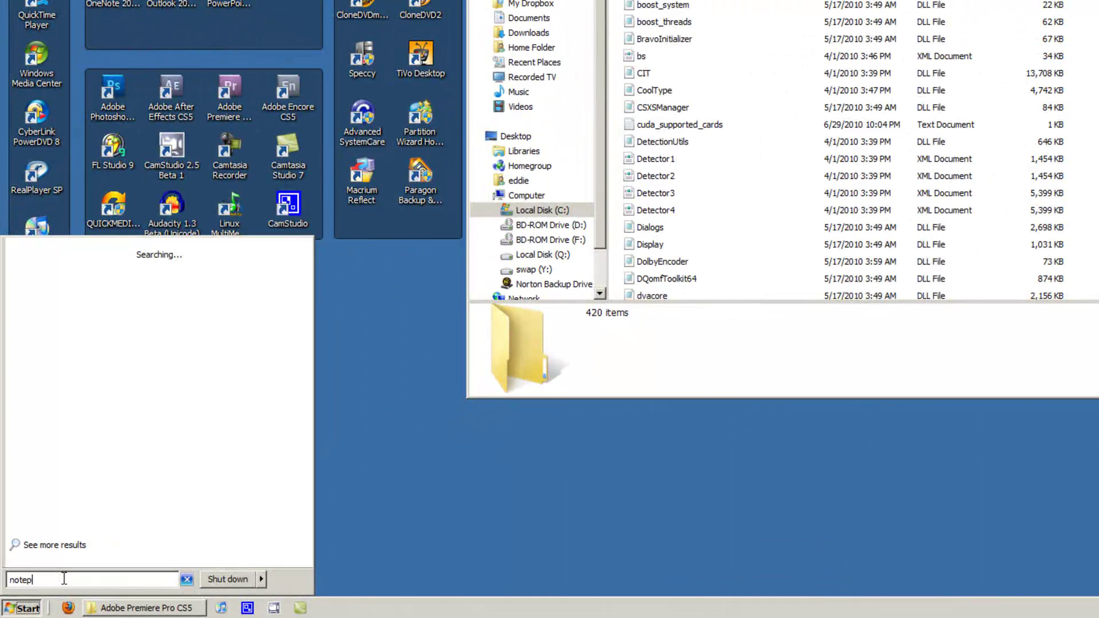
right_click(60, 267)
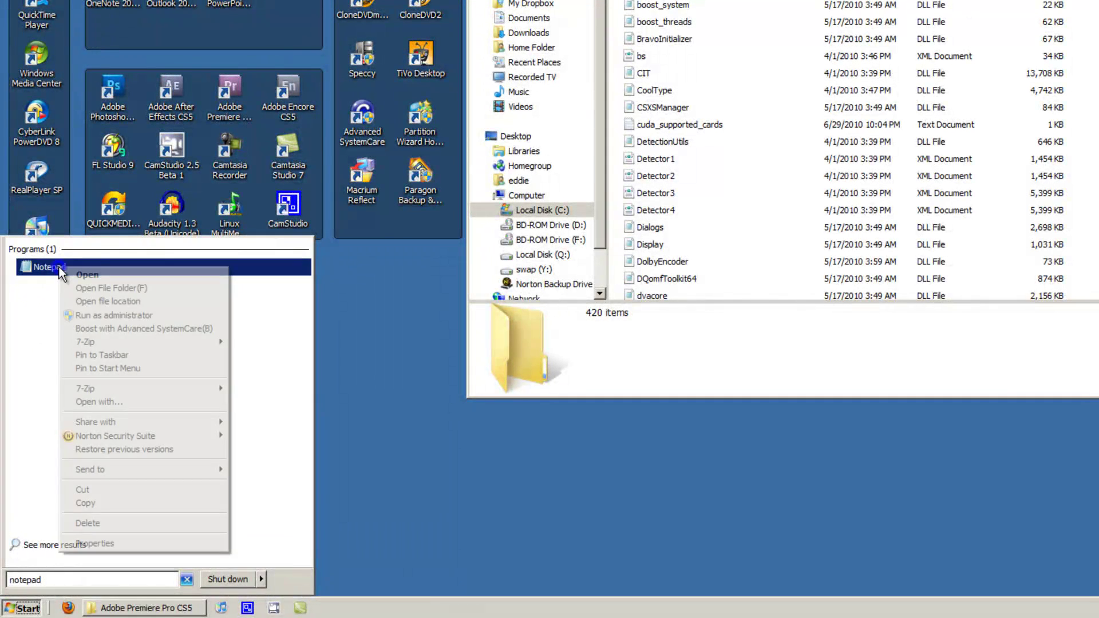
click(94, 316)
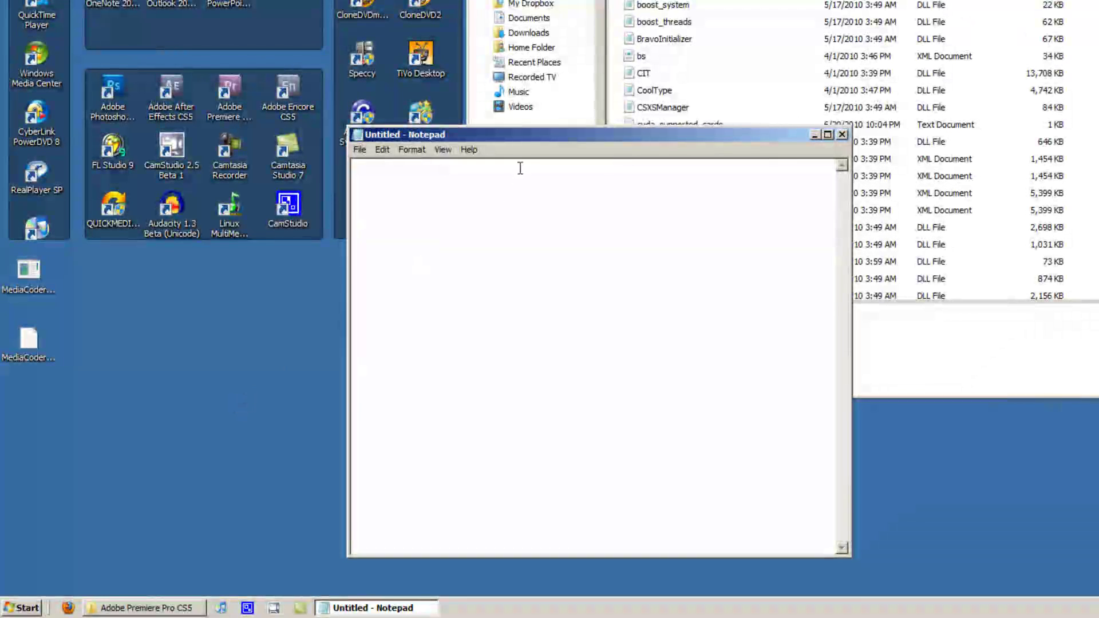
drag(534, 139, 337, 85)
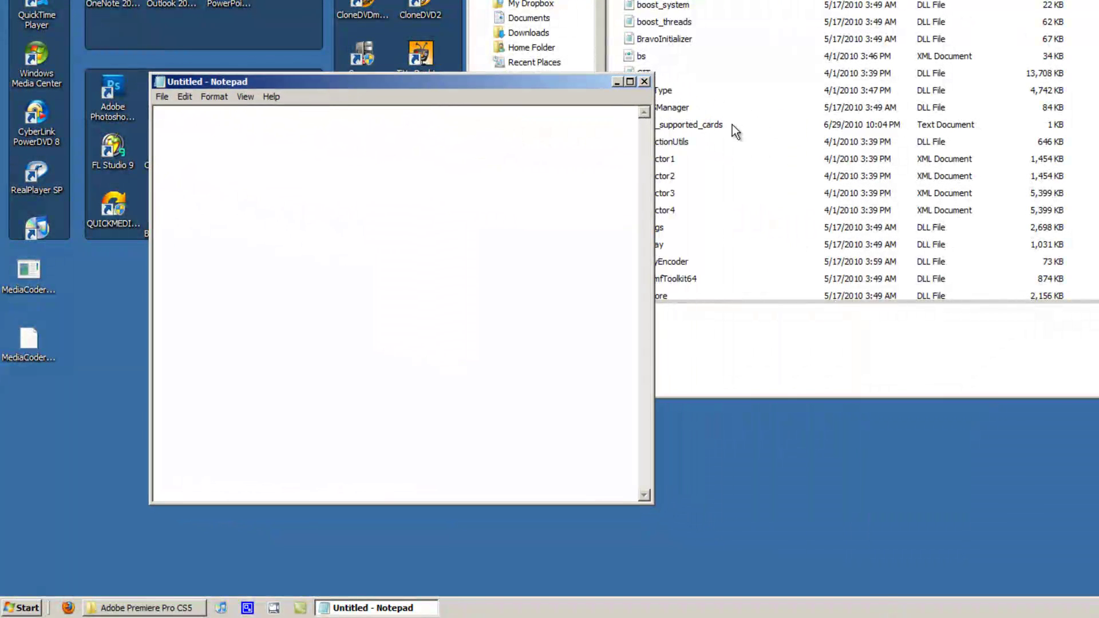
Step: Open cuda_supported_cards.txt from the Premiere Pro CS5 folder in Notepad
click(699, 122)
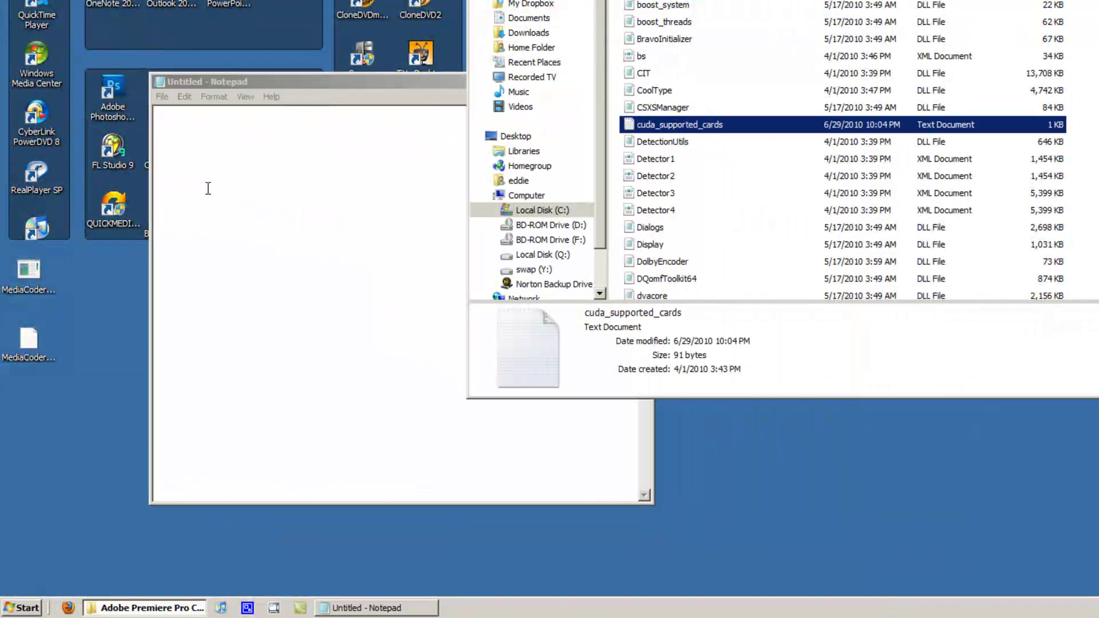
click(184, 170)
click(162, 97)
click(188, 125)
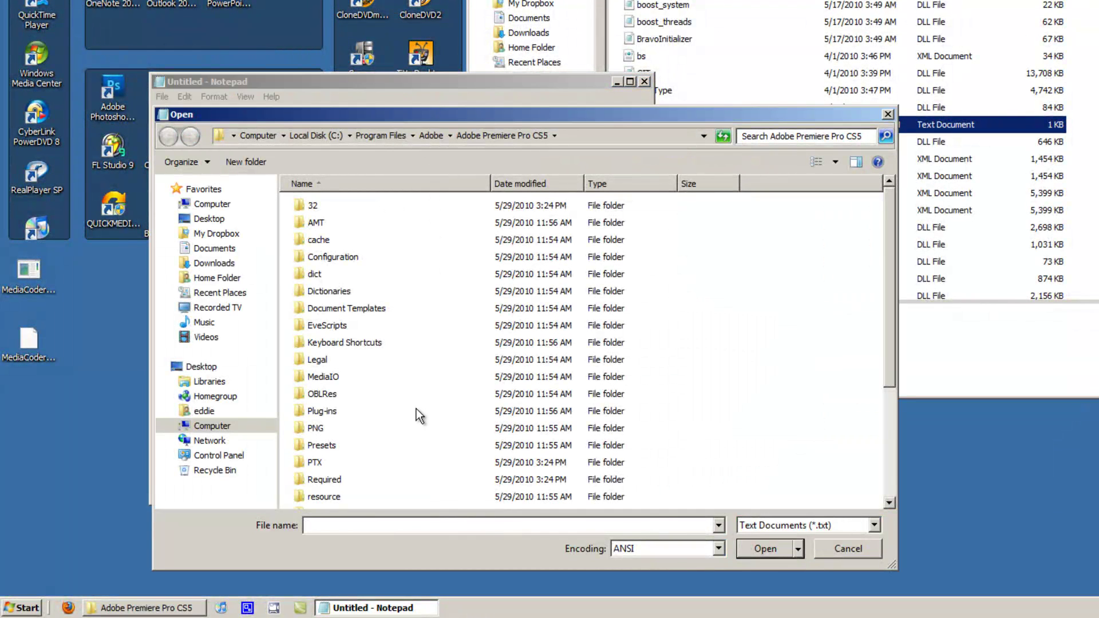
text(cuda)
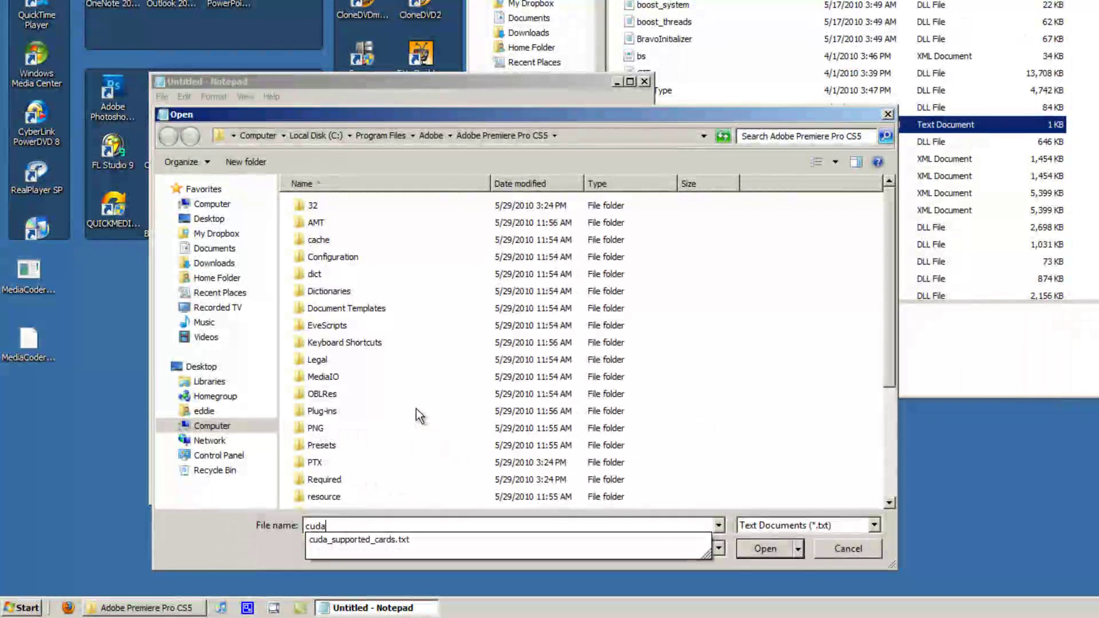
click(353, 541)
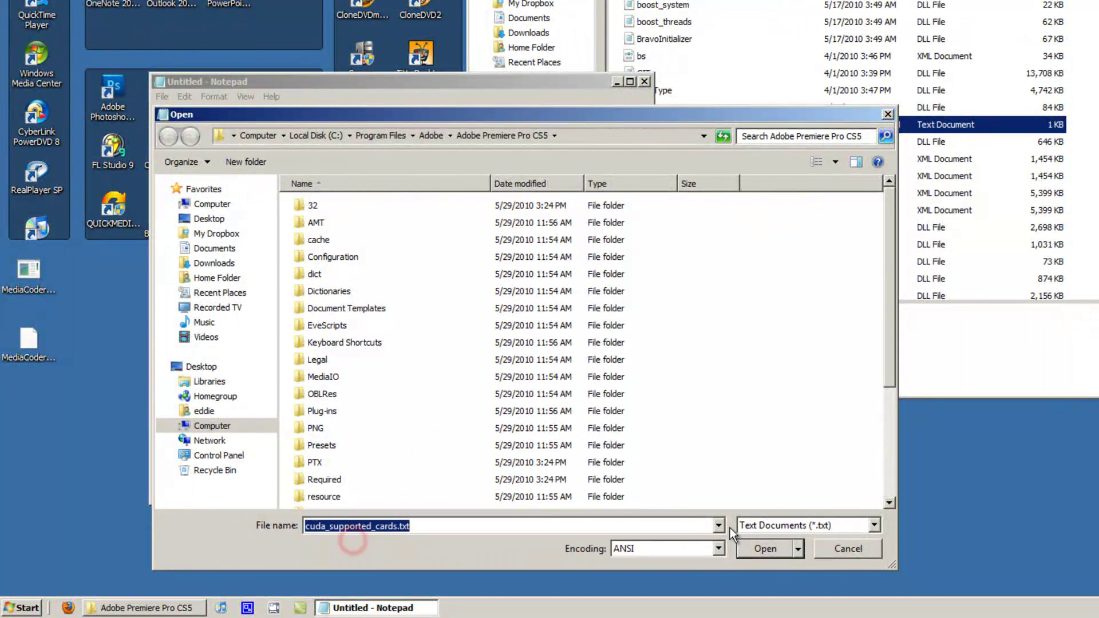
click(771, 551)
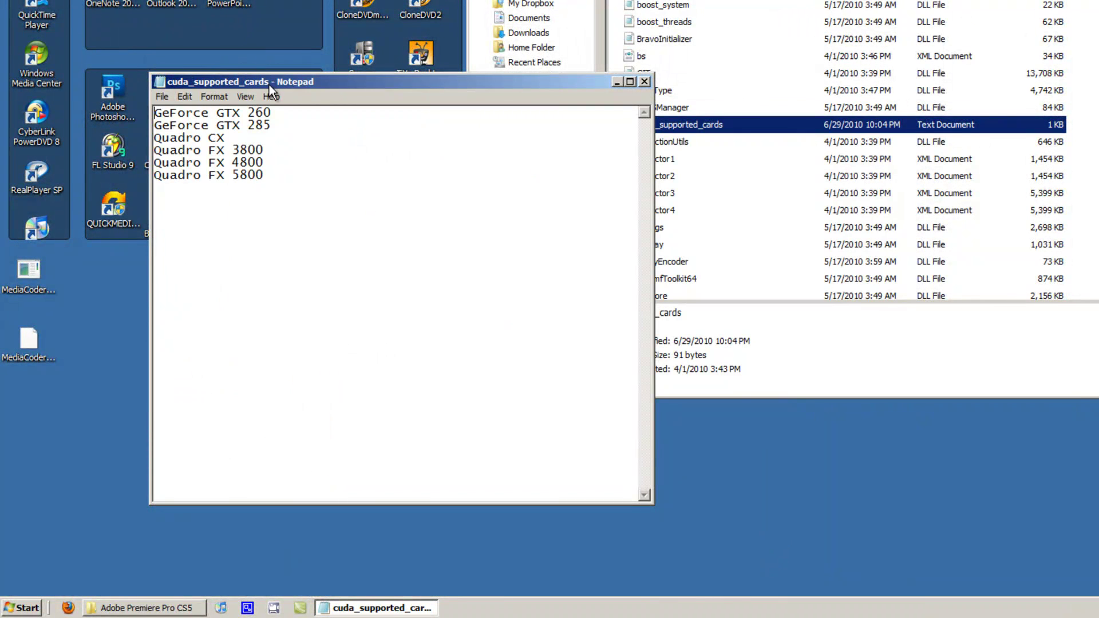
Step: Remove the GeForce GTX 260 entry and leftover blank line from the top of the list
drag(269, 85, 629, 84)
click(654, 114)
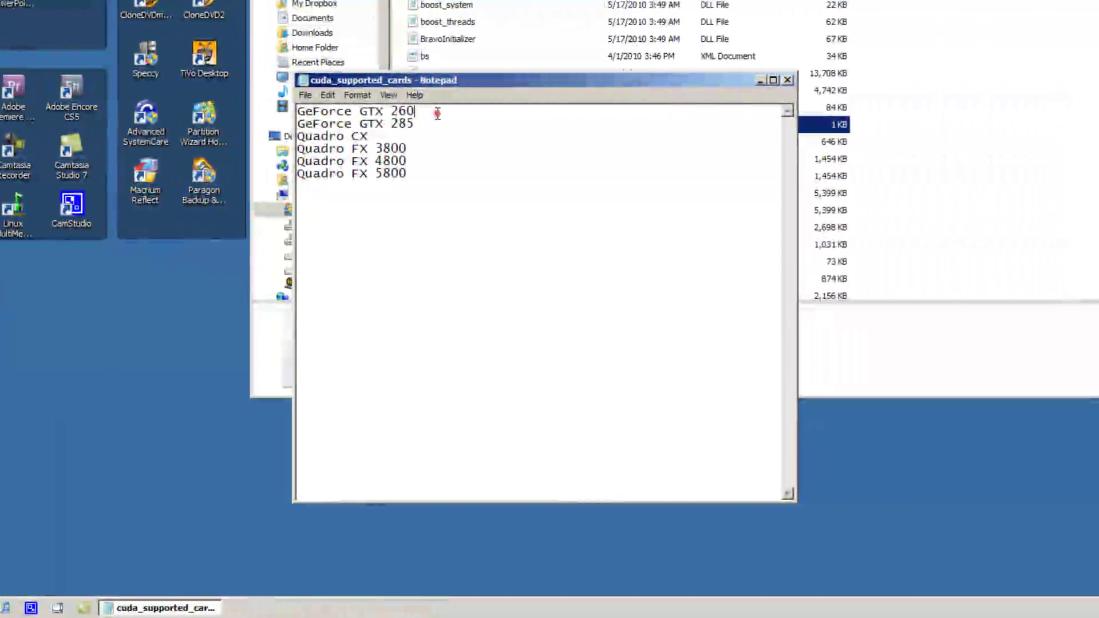
key(shift+Home)
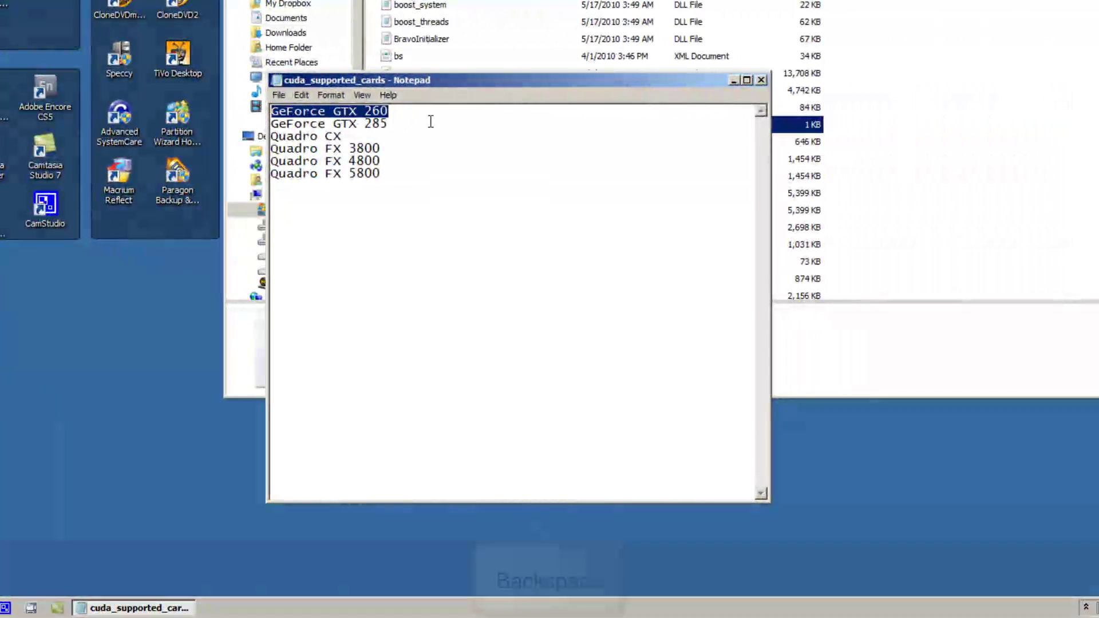
key(BackSpace)
key(Delete)
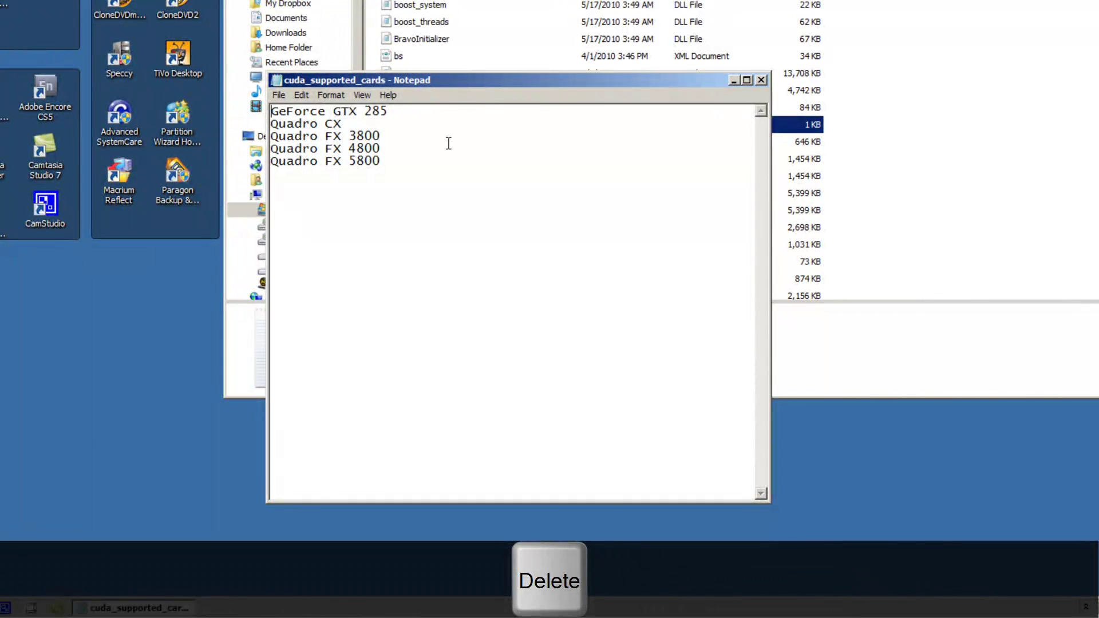
key(Return)
key(Up)
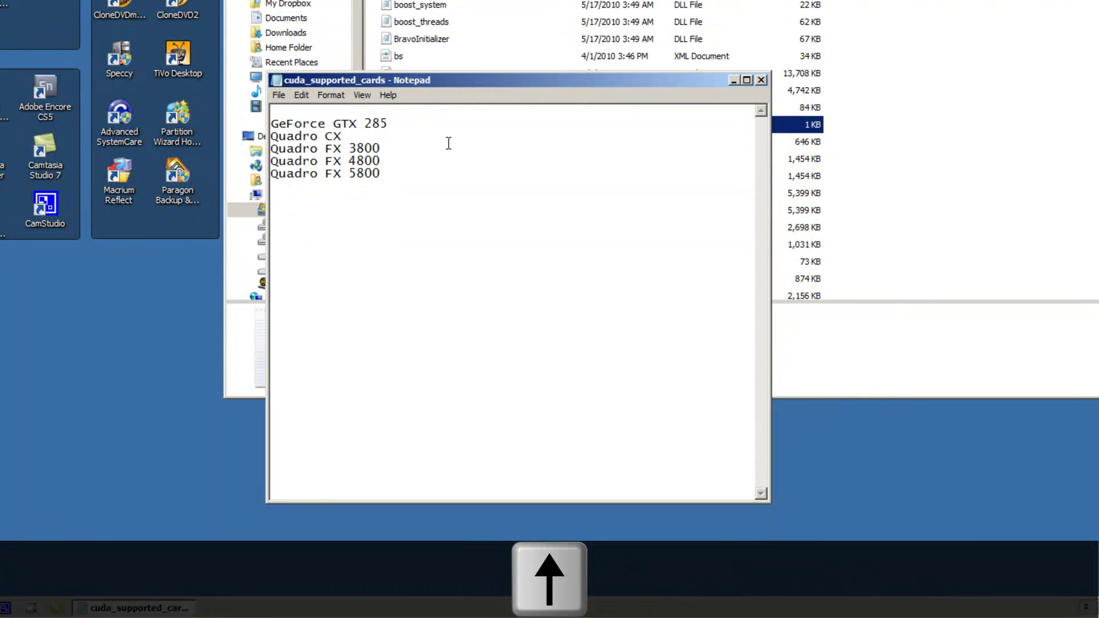
key(Delete)
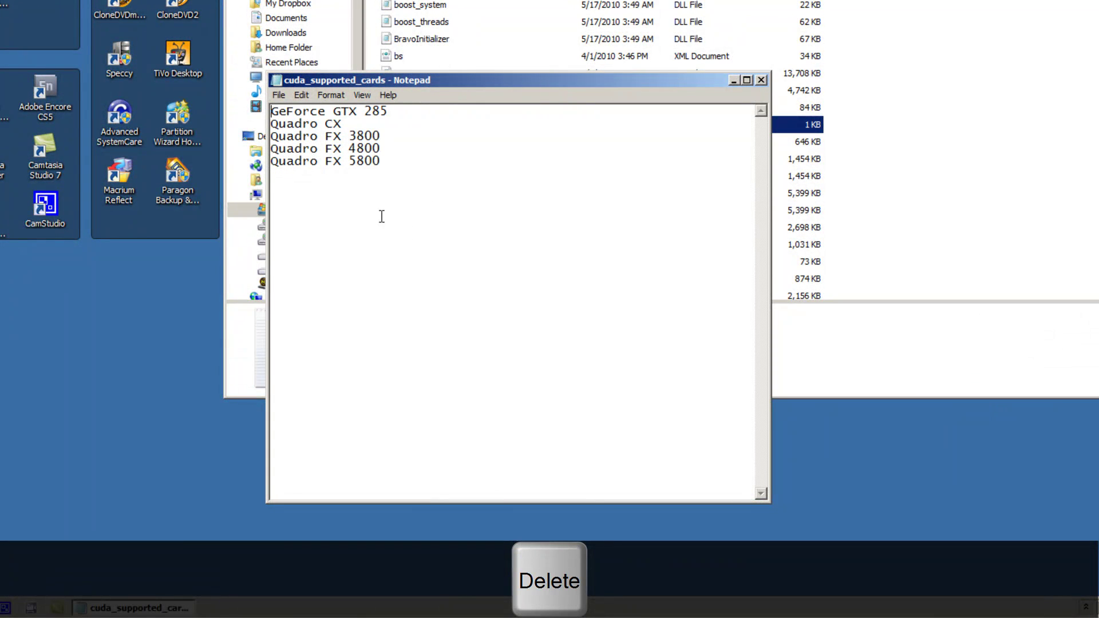
Step: Add 'GeForce GTX 260' on a new last line after Quadro FX 5800
click(362, 198)
click(454, 169)
key(Return)
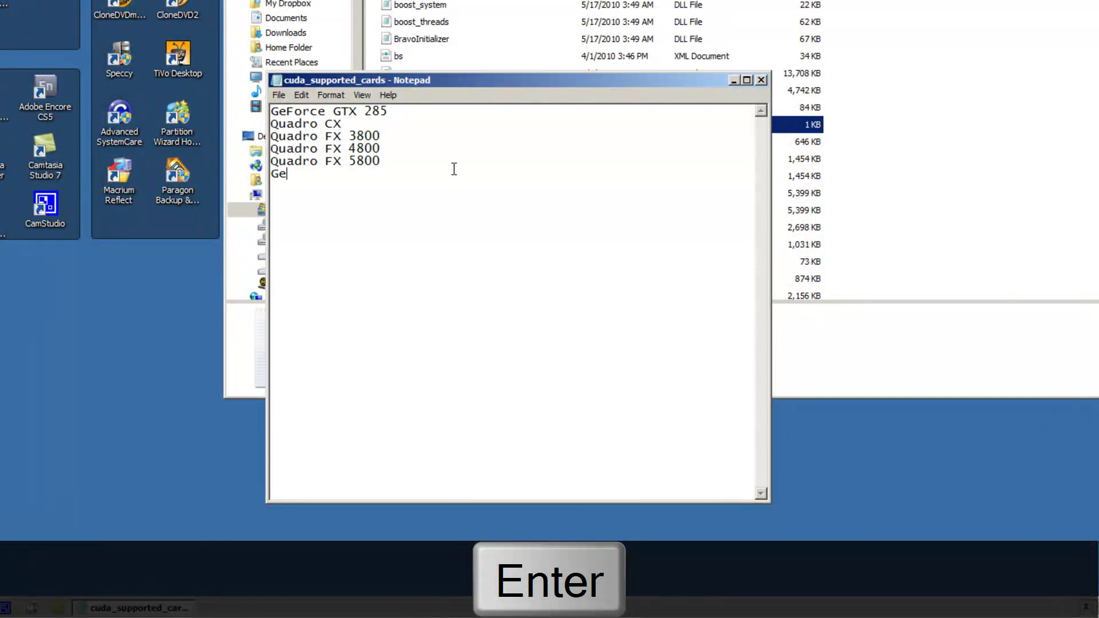
text(GeFor)
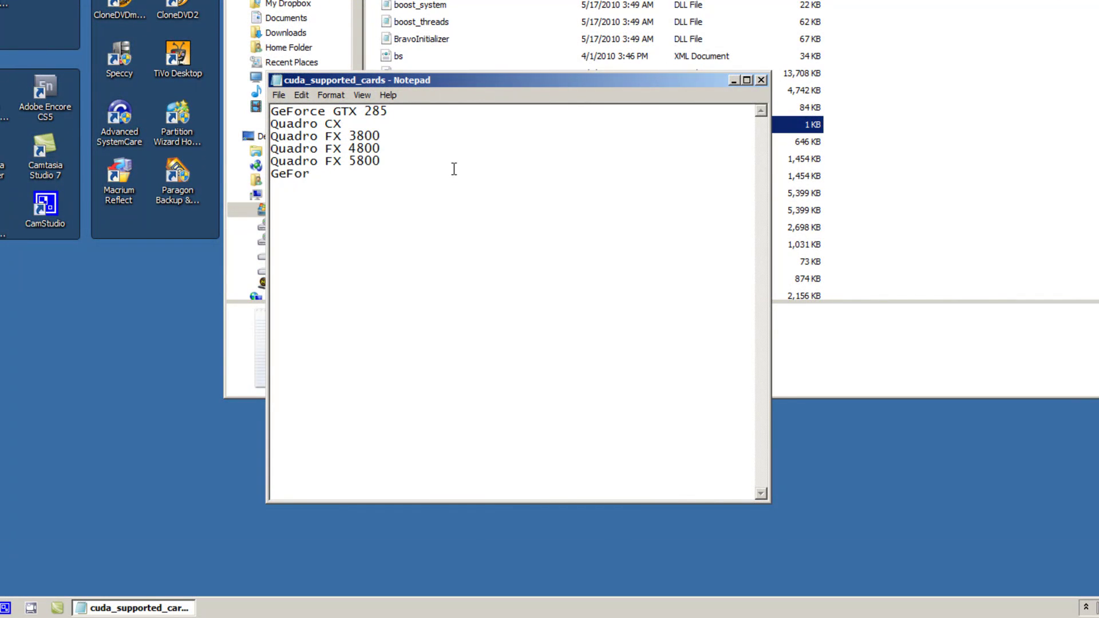
text(ce GTX 260)
Step: Close the card list in Notepad, choosing Don't Save
click(282, 96)
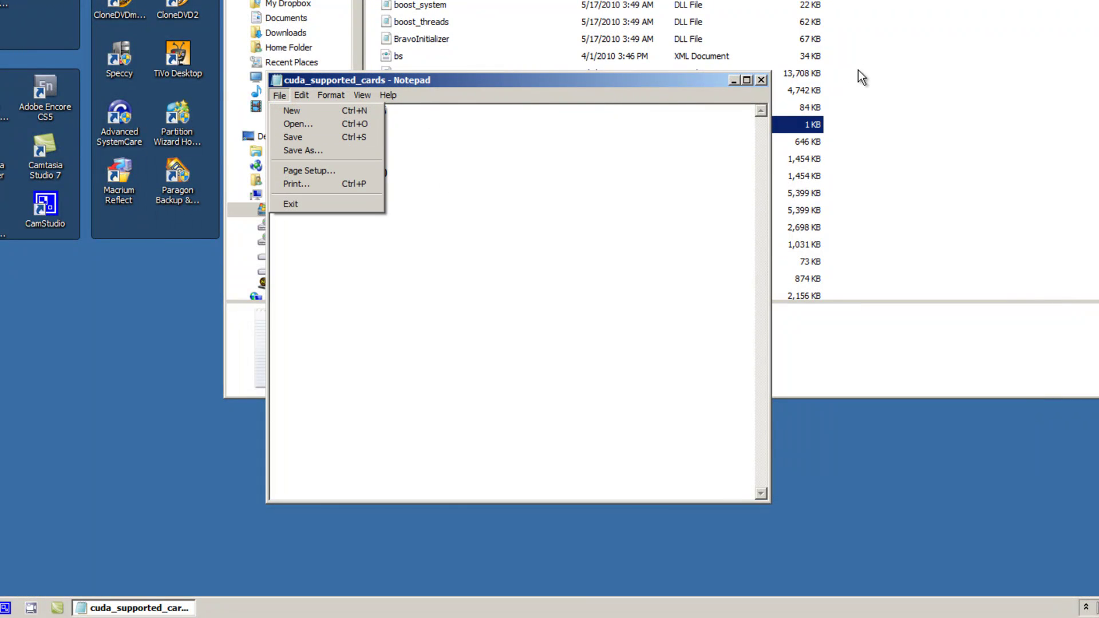
click(765, 82)
click(562, 209)
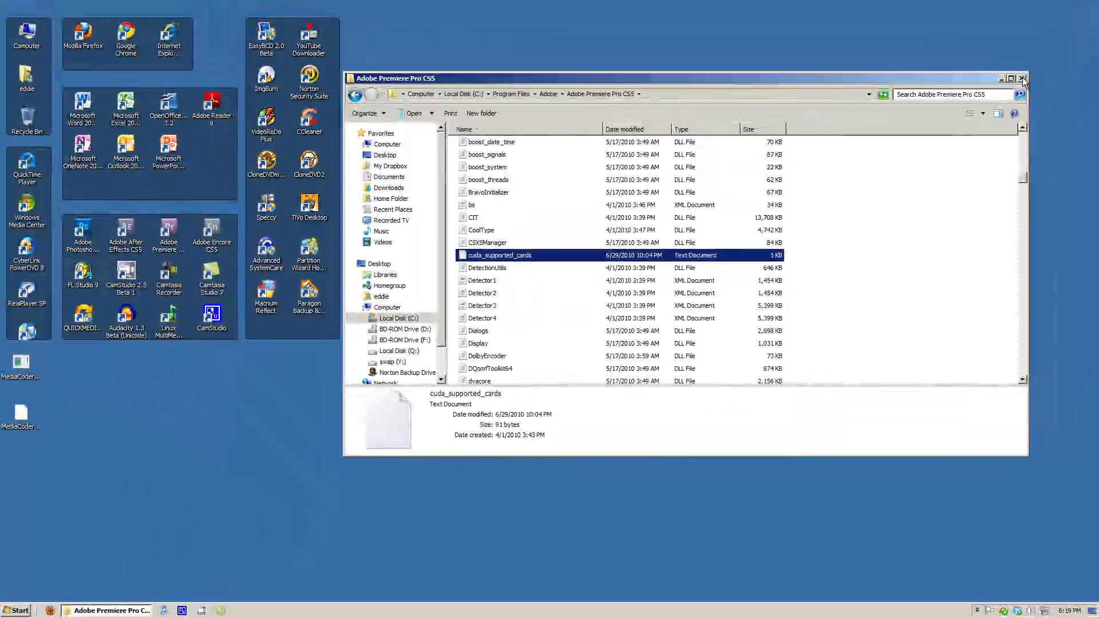
Step: Close Explorer, launch NVIDIA Control Panel from Control Panel, and confirm the Advanced view is on
click(1022, 79)
click(8, 613)
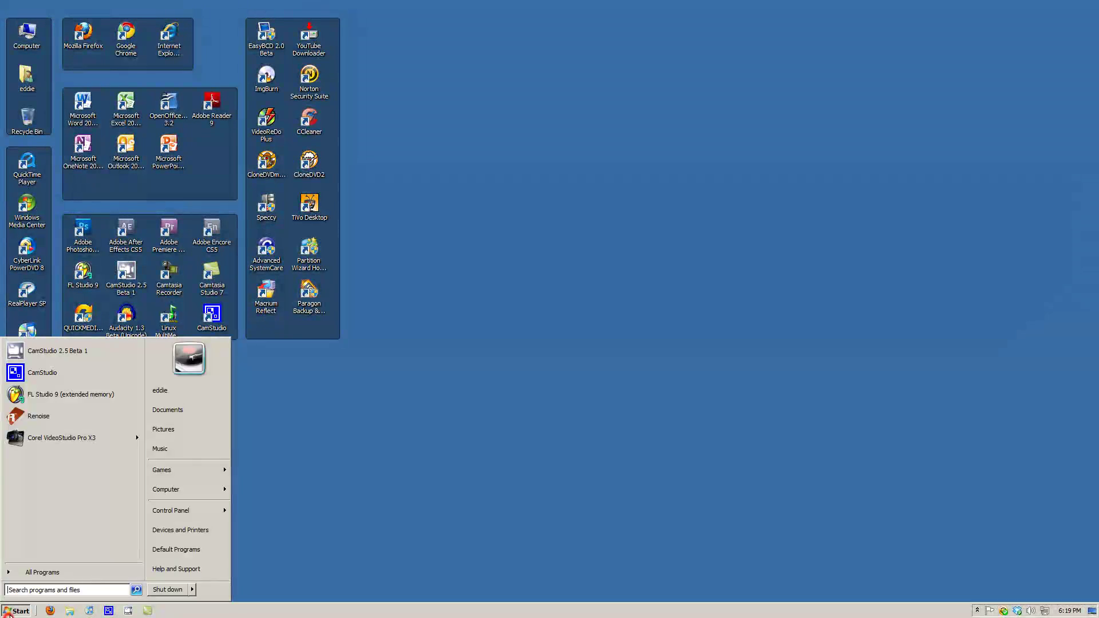
click(184, 512)
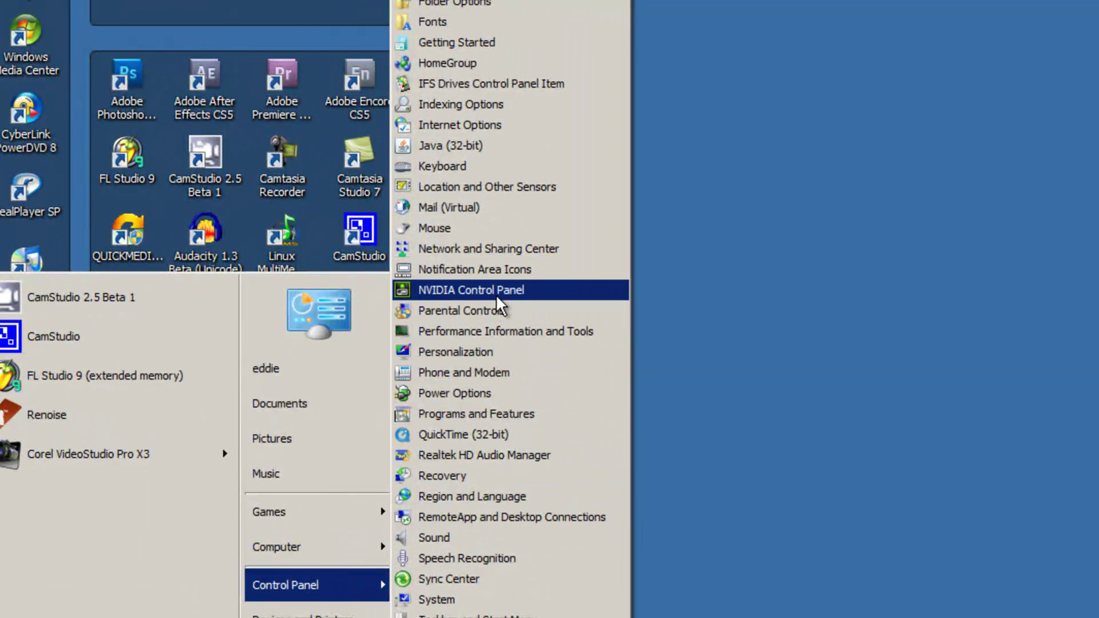
click(474, 289)
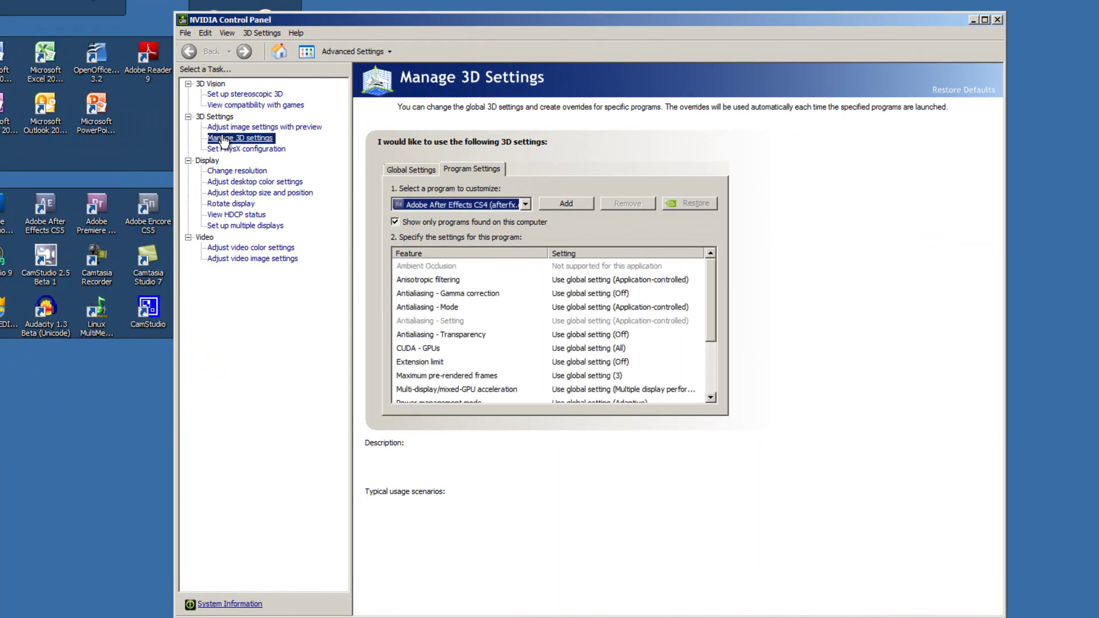
click(342, 47)
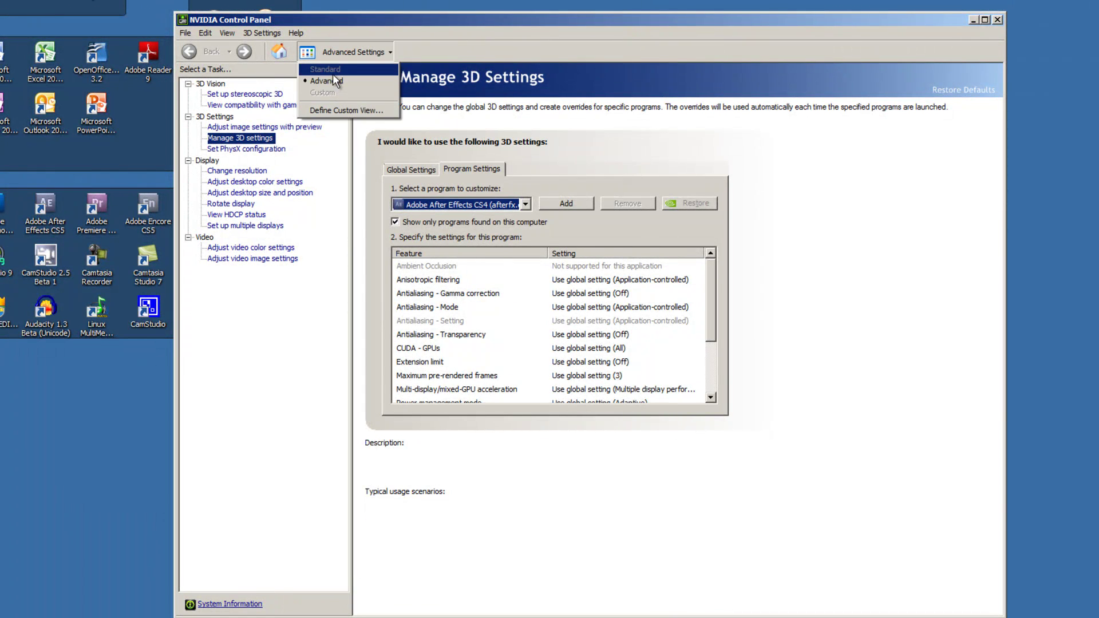
click(228, 33)
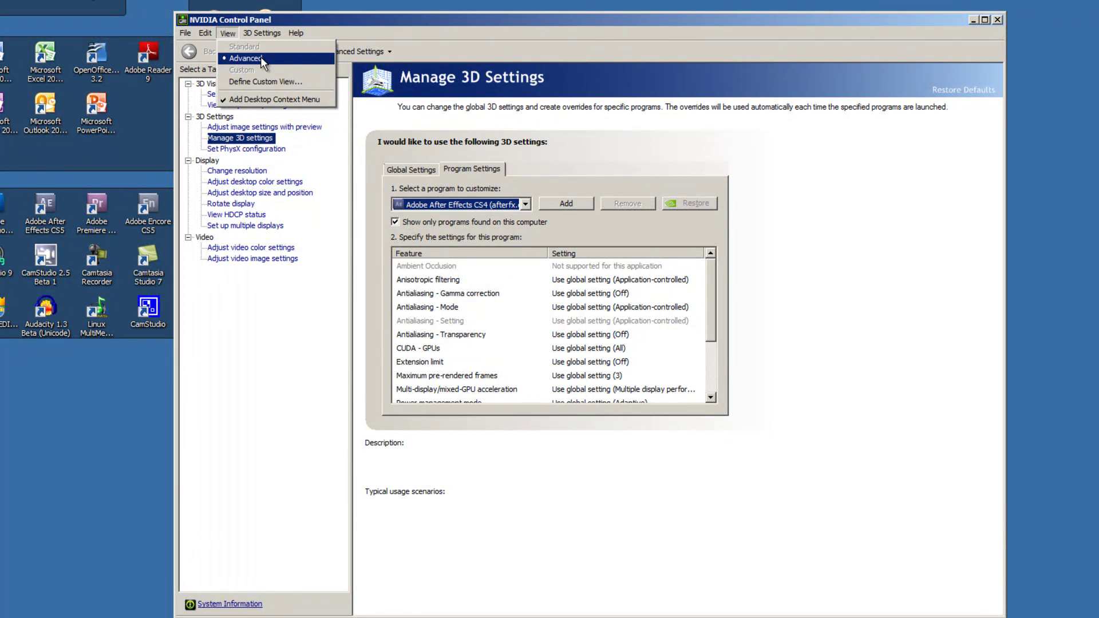
click(279, 405)
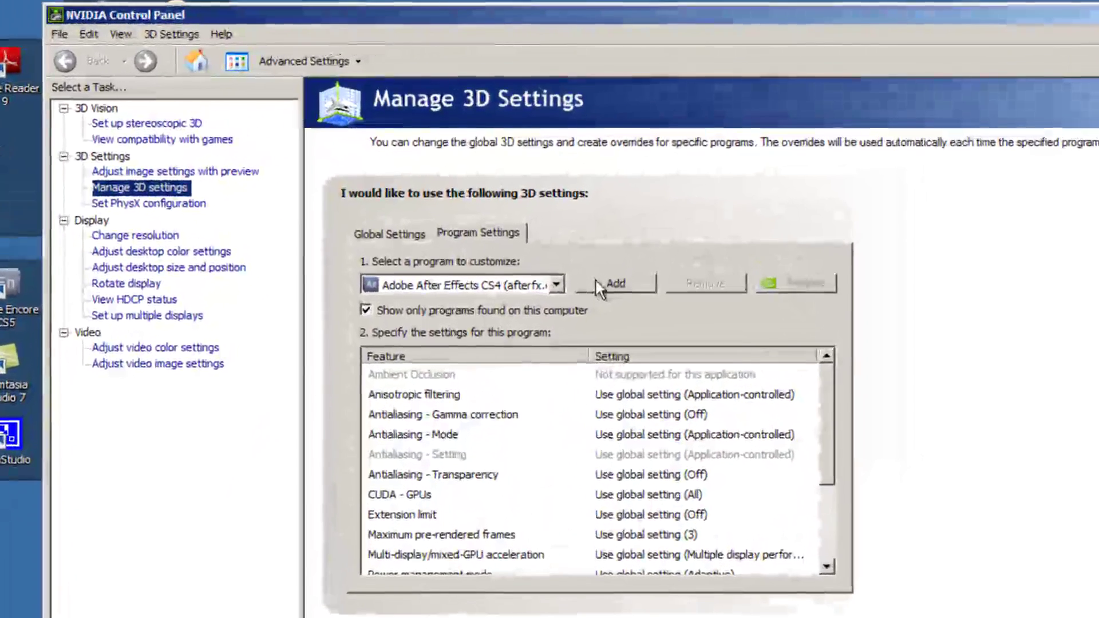
Step: Select Adobe Premiere CS4 as the program to customize in Manage 3D Settings
click(525, 205)
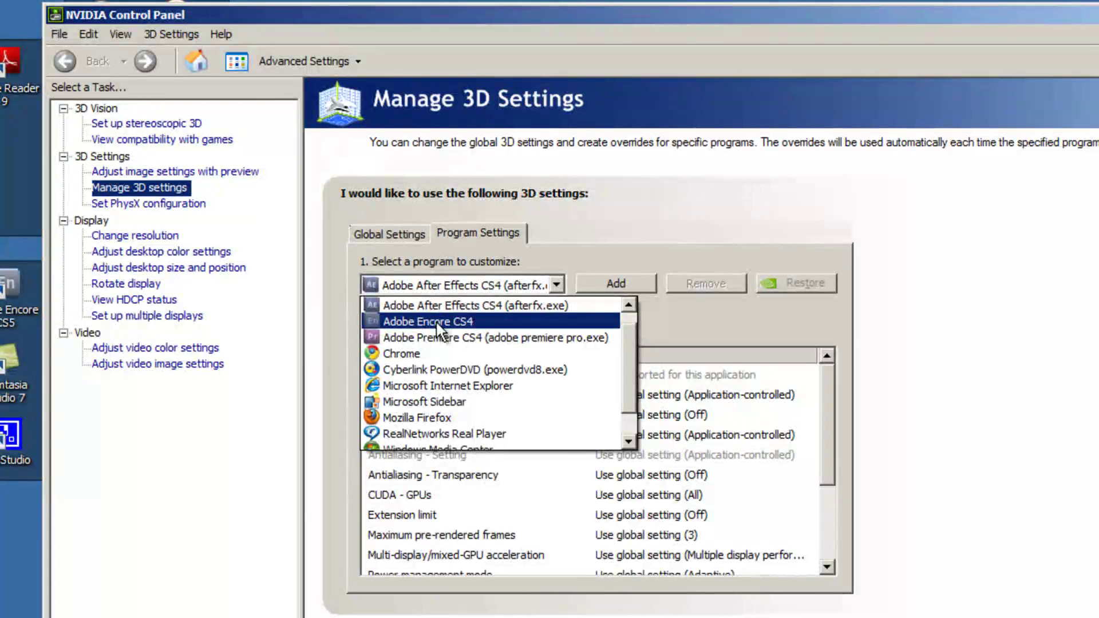
click(714, 322)
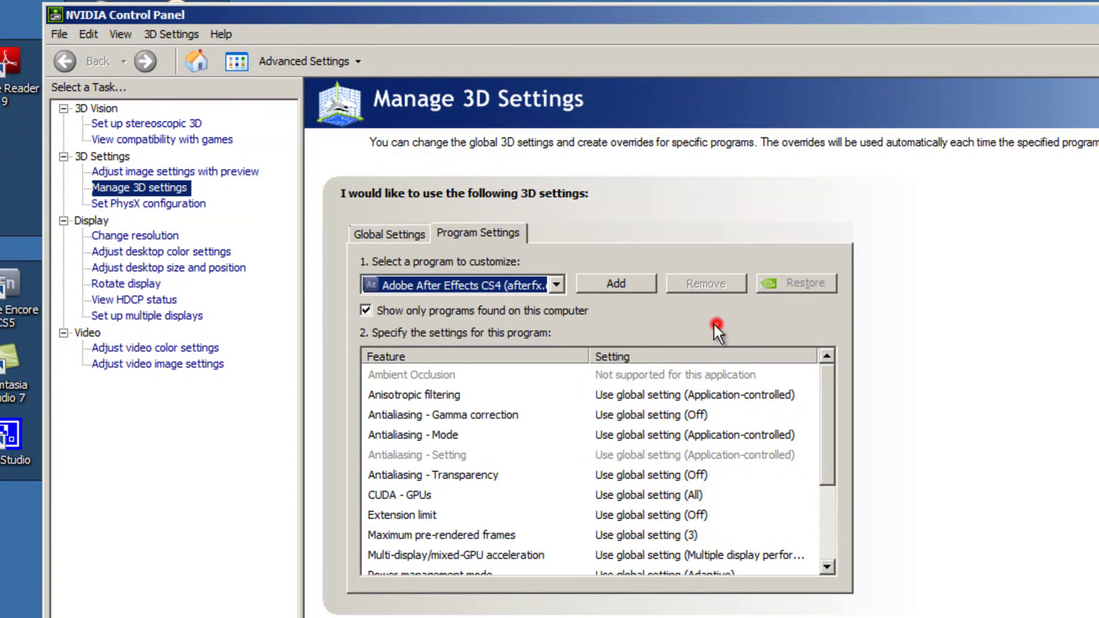
click(624, 285)
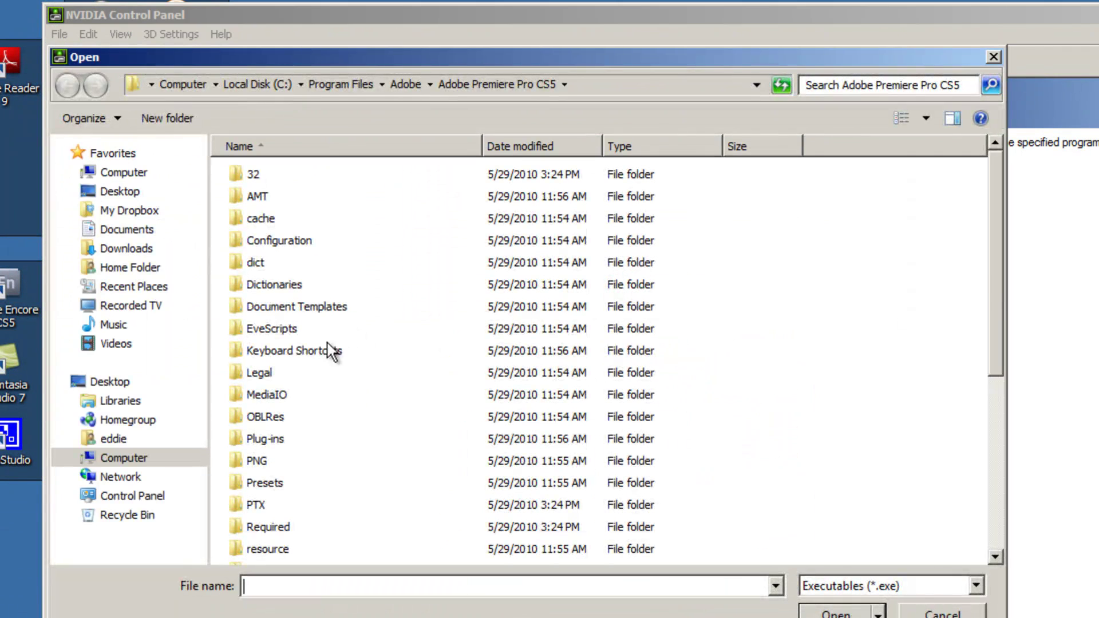
click(991, 216)
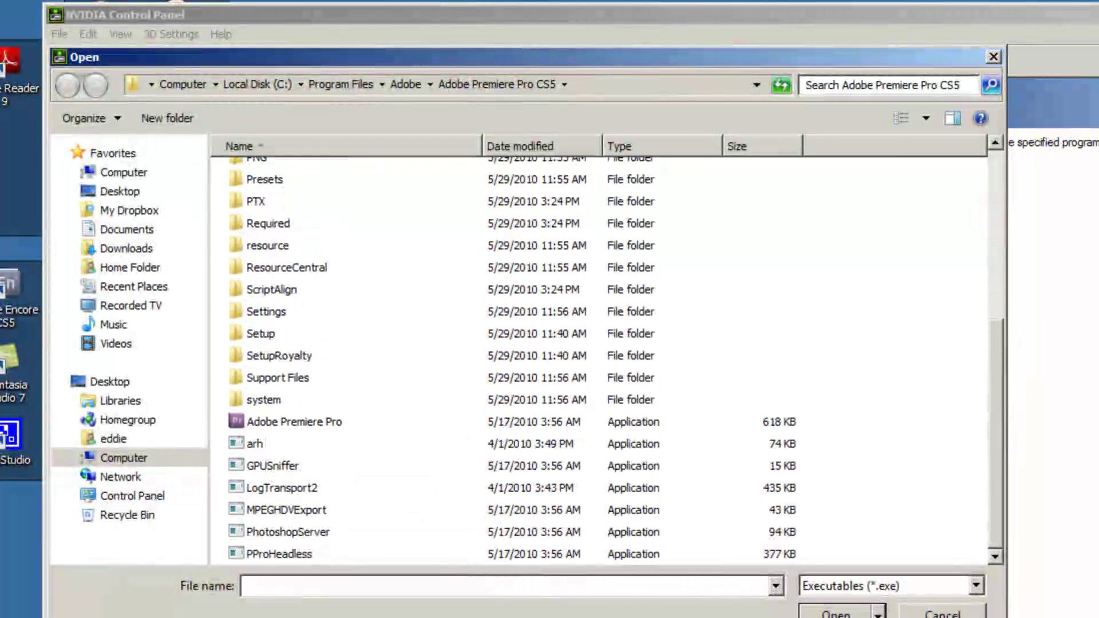
drag(822, 400, 819, 528)
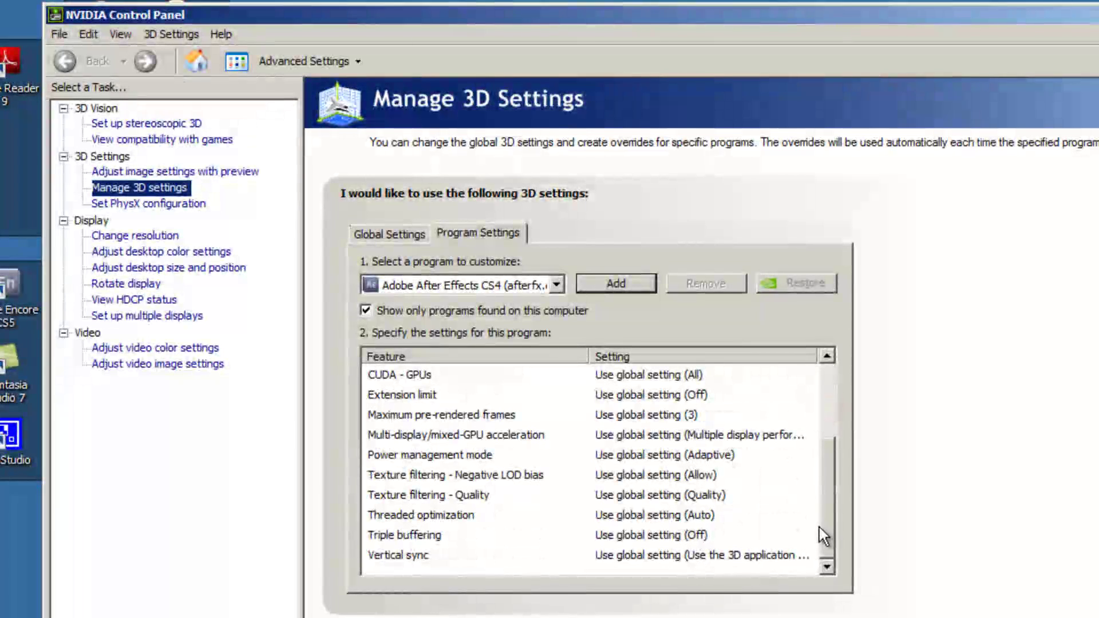
click(559, 283)
click(528, 335)
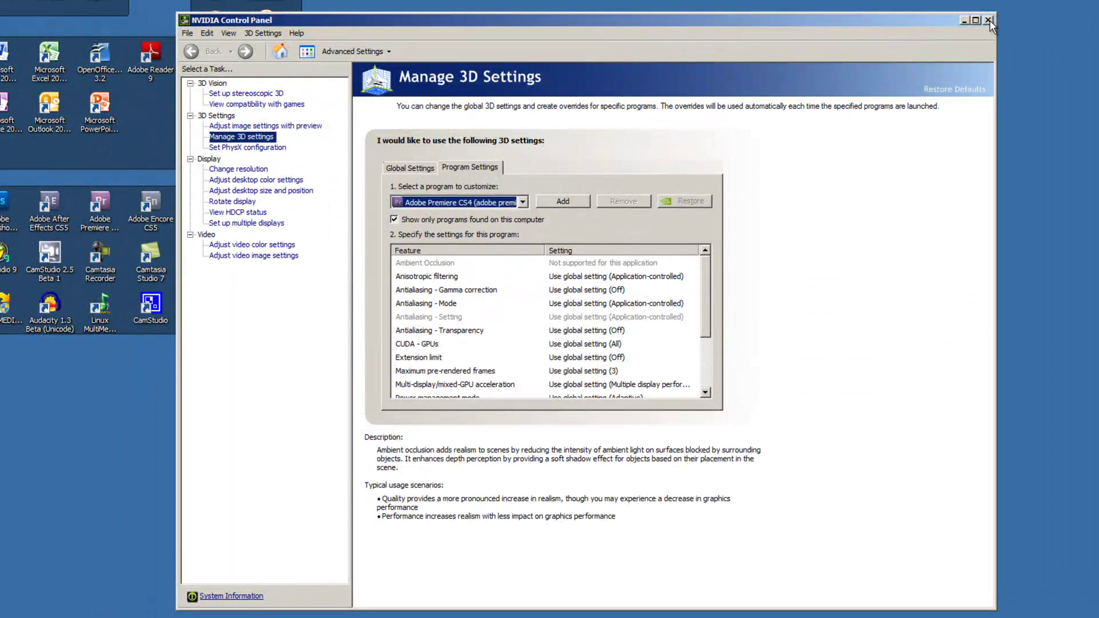
Step: Close NVIDIA Control Panel and launch Premiere Pro with the Cullen Class Video_1 project
click(989, 20)
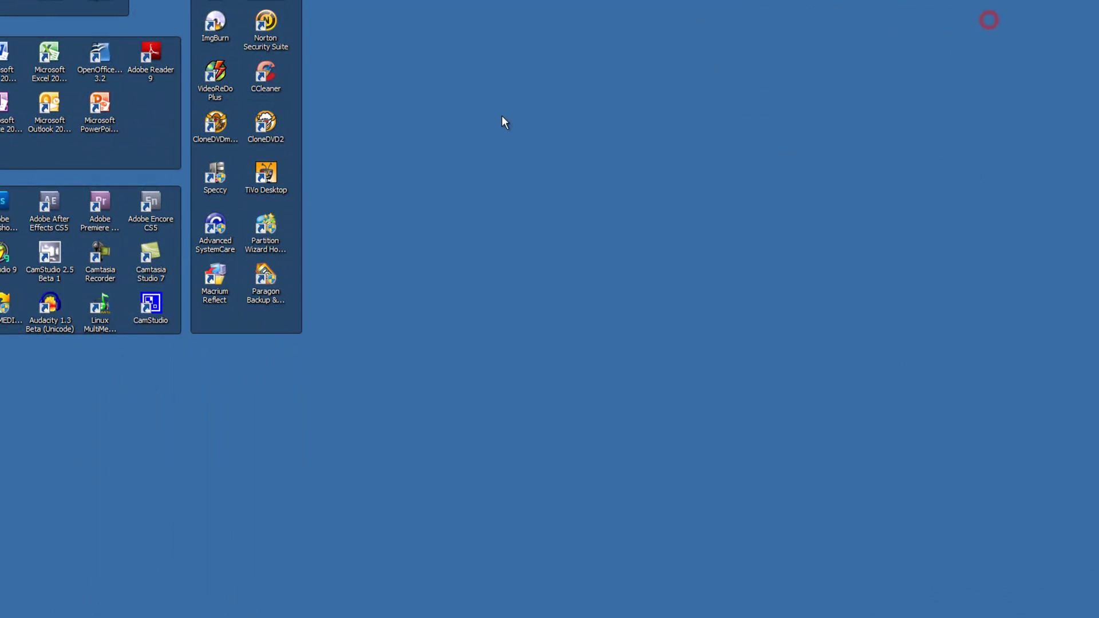
click(100, 208)
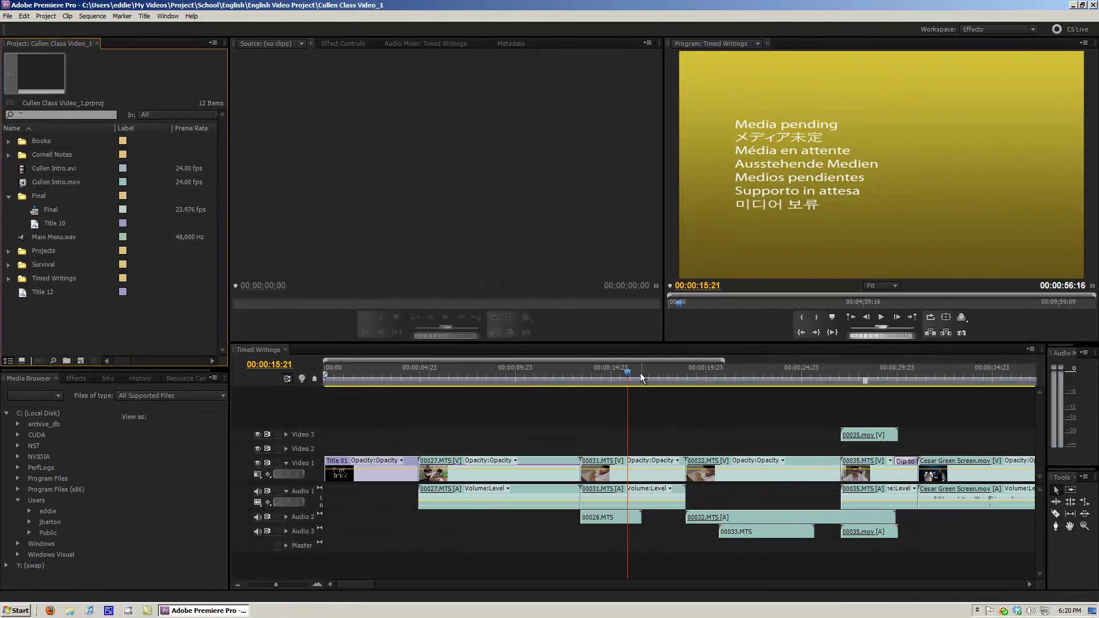
Step: Return the playhead to the Timed Writings start and zoom the timeline to show the yellow render bar
drag(628, 378, 402, 370)
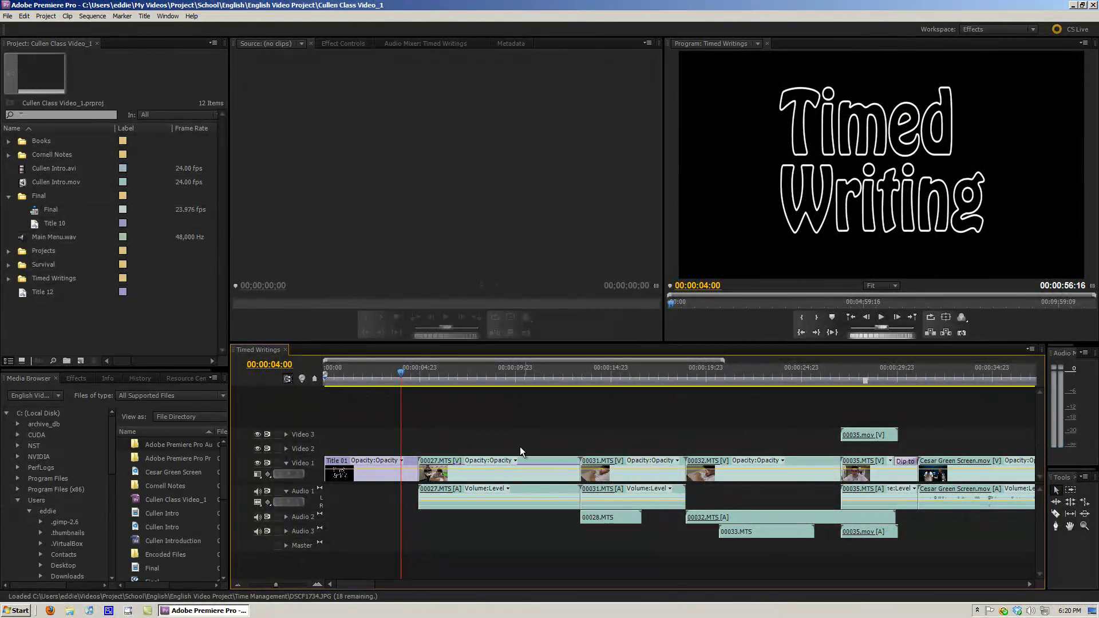
mouse_move(360, 584)
mouse_down()
mouse_move(489, 584)
mouse_move(362, 574)
mouse_up()
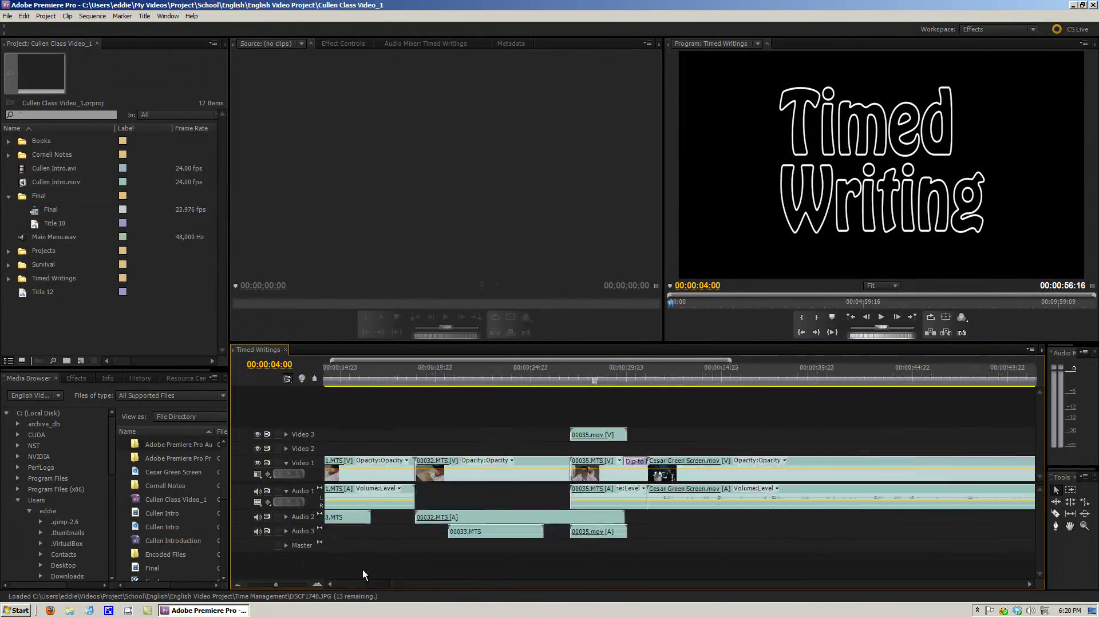
key(minus)
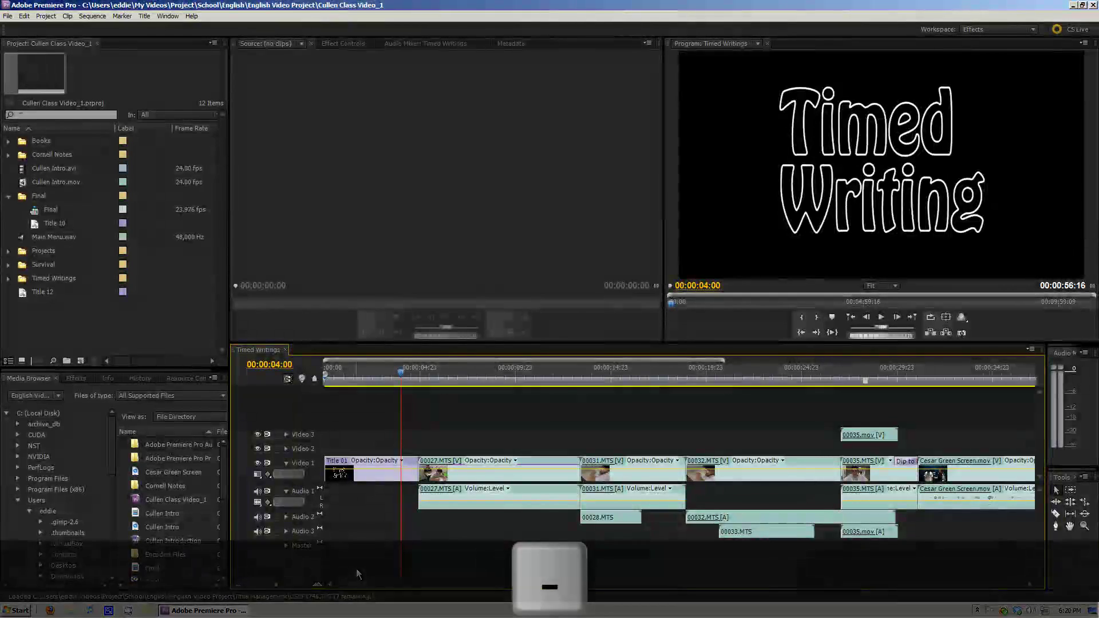
key(minus)
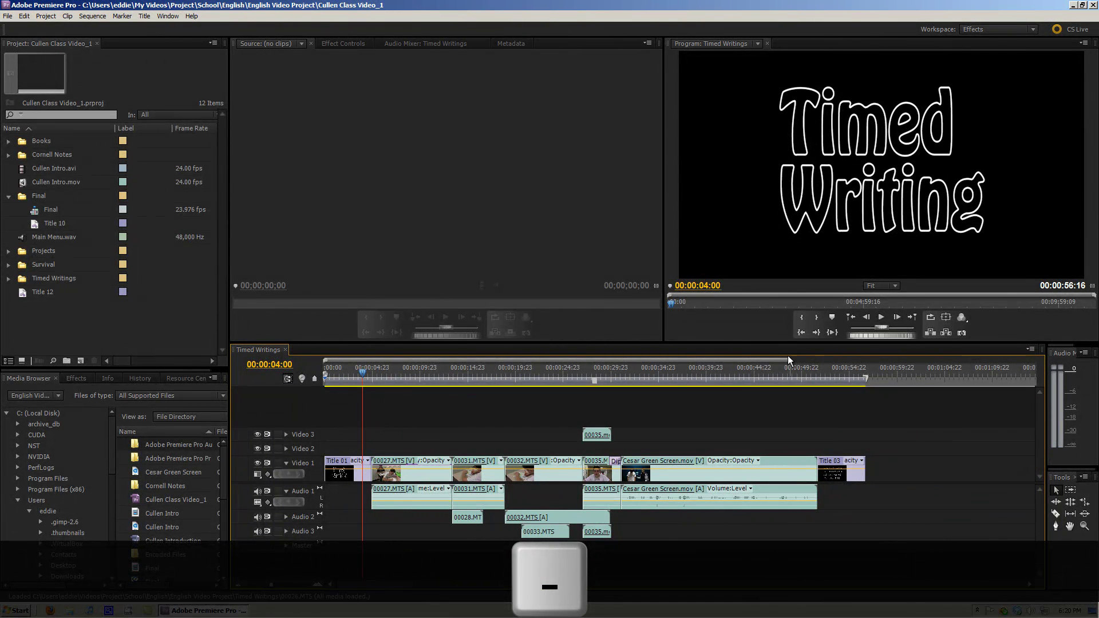
mouse_move(804, 365)
mouse_down()
mouse_move(812, 362)
mouse_move(785, 362)
mouse_up()
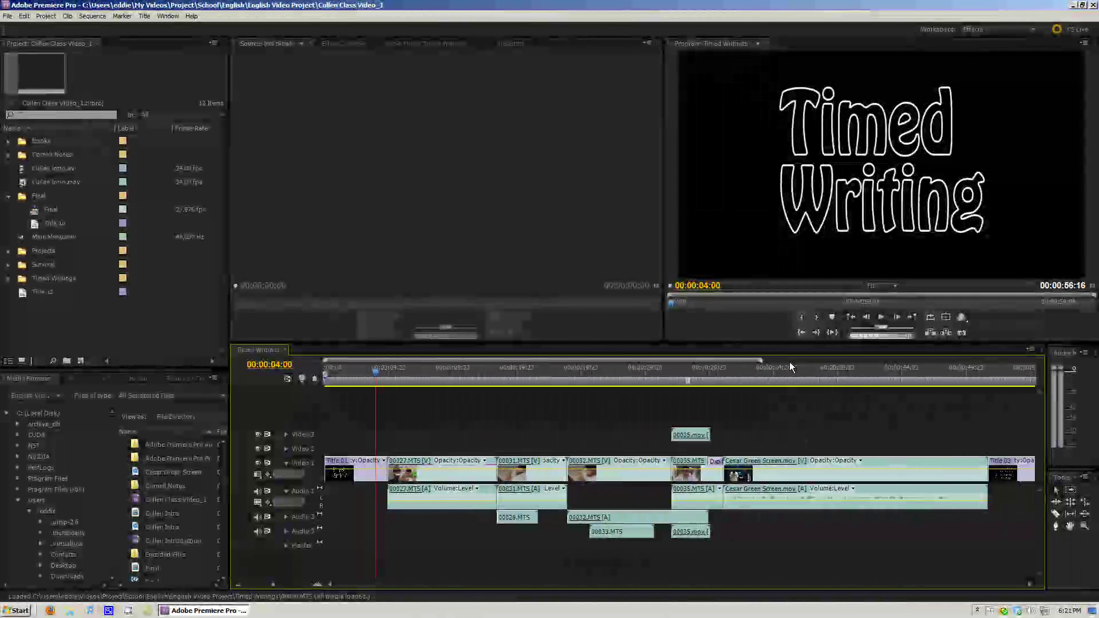
mouse_move(382, 370)
mouse_down()
mouse_move(355, 371)
mouse_move(390, 371)
mouse_move(372, 371)
mouse_up()
Step: Play the sequence, check the Program monitor playback options, then stop playback
click(881, 317)
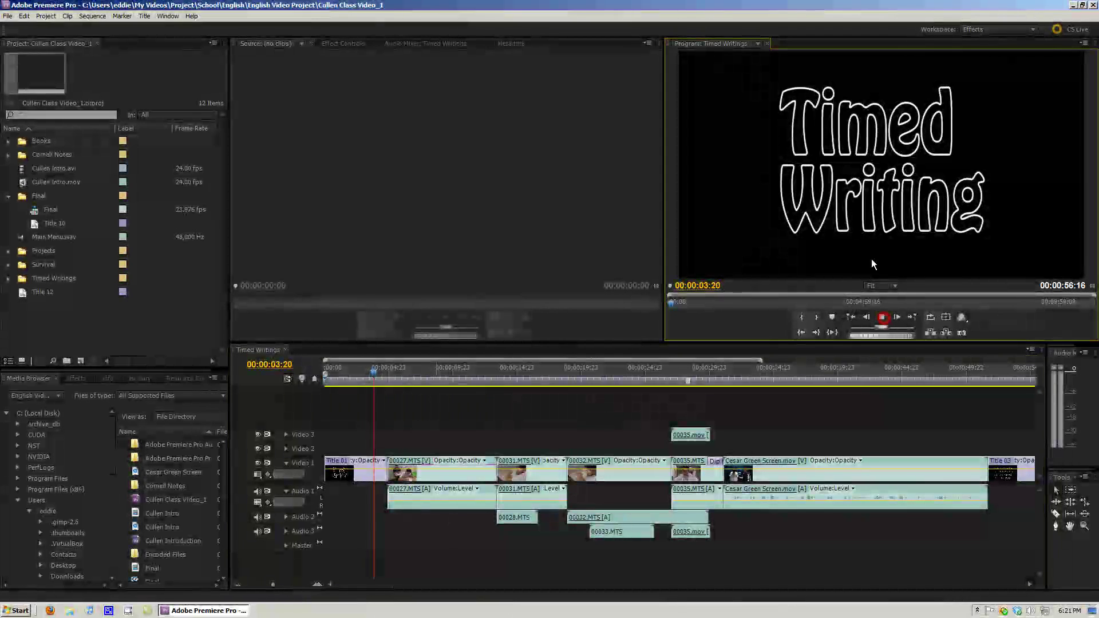
right_click(873, 242)
mouse_move(921, 322)
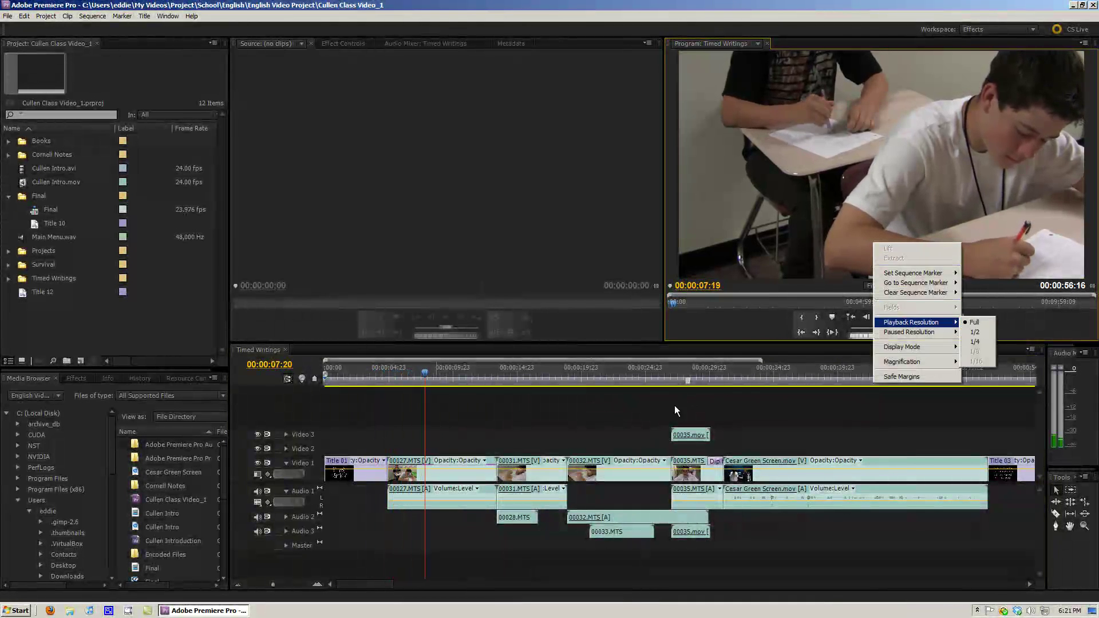
click(641, 413)
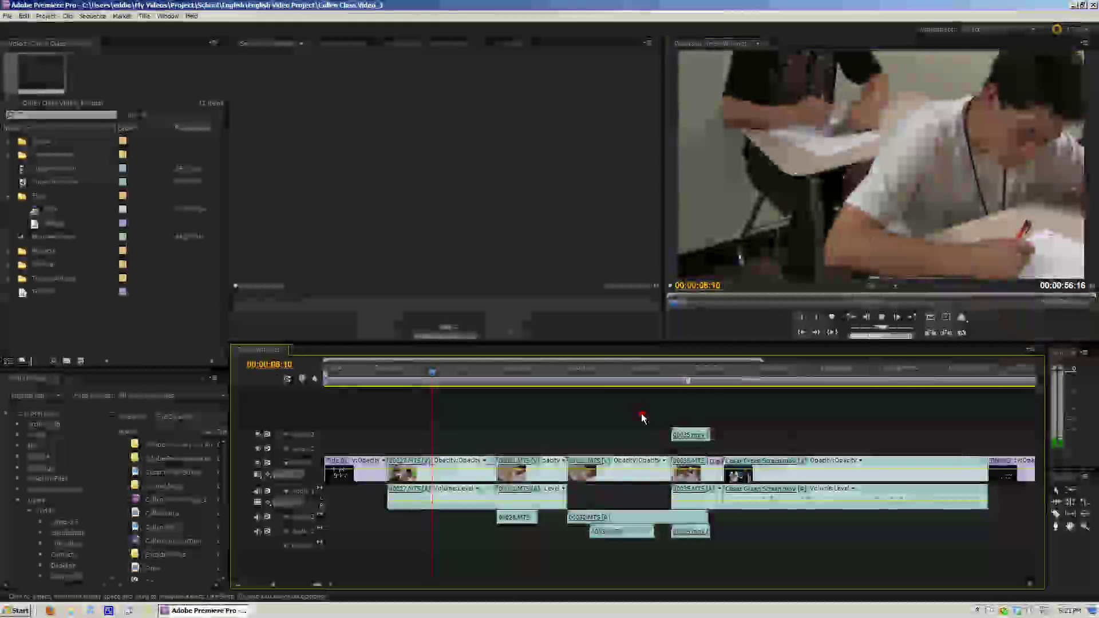
click(882, 317)
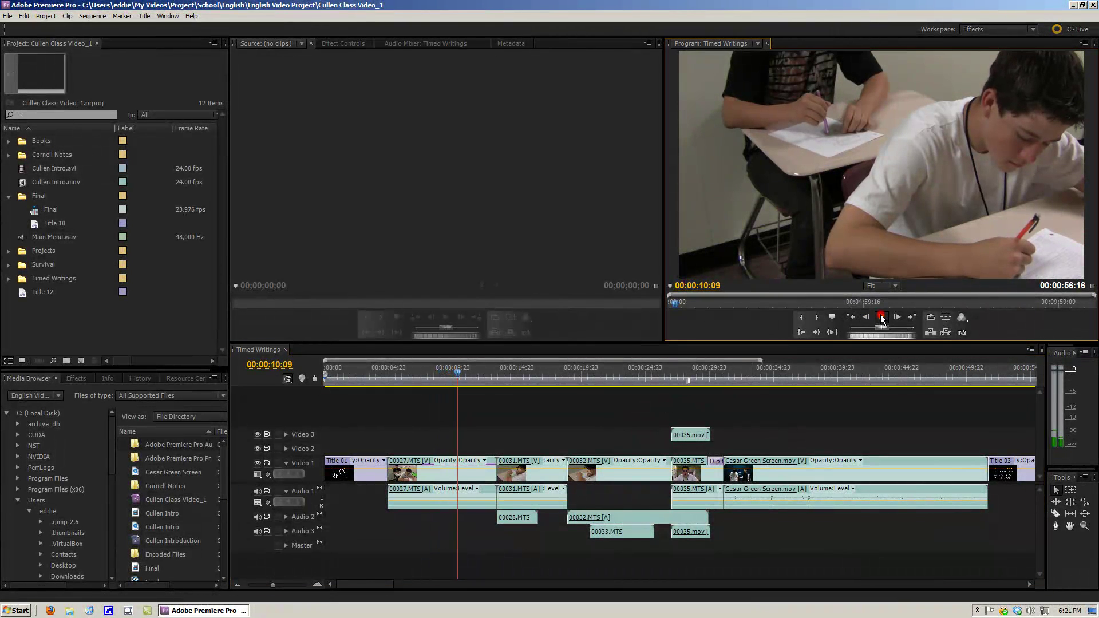
Step: Switch the project renderer to Mercury Playback Engine Software Only, then move the playhead back to the sequence start
click(23, 16)
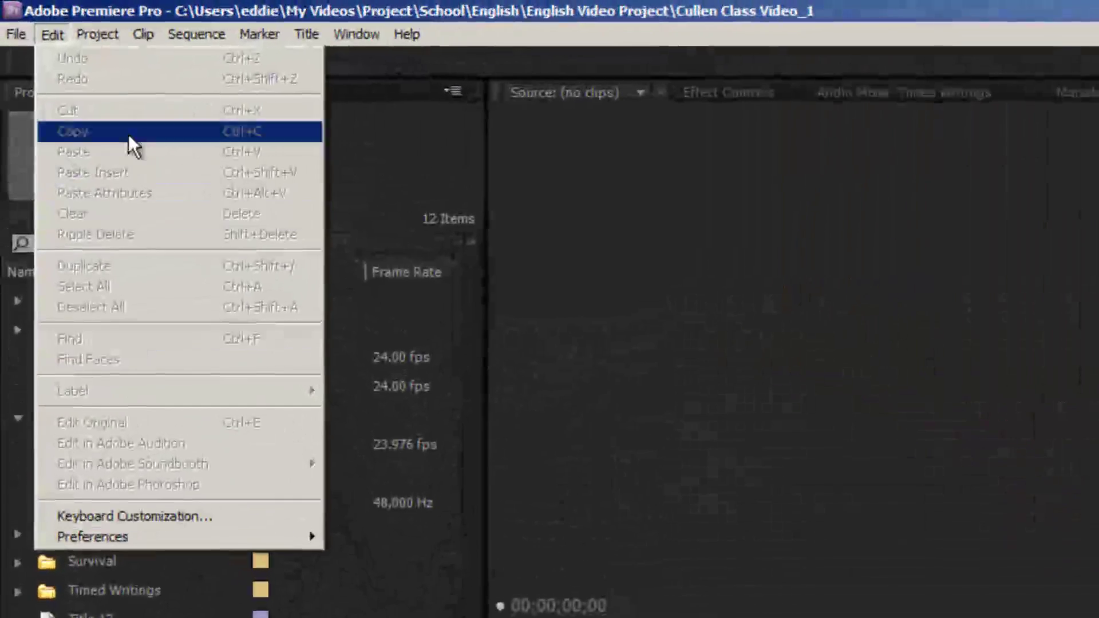
mouse_move(86, 25)
mouse_move(98, 45)
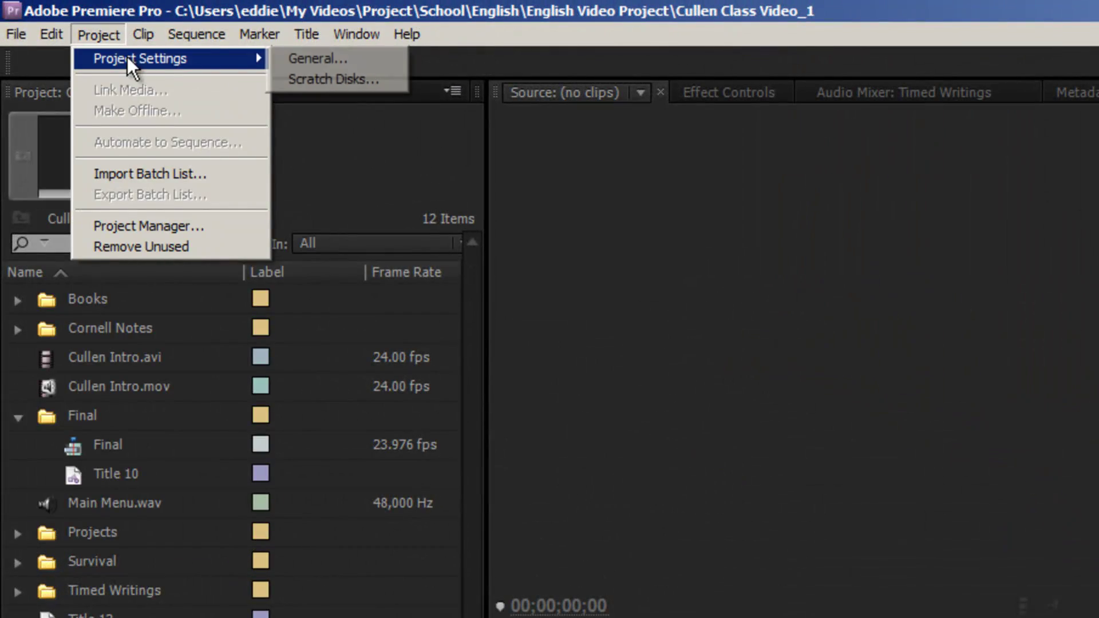
click(296, 57)
click(492, 430)
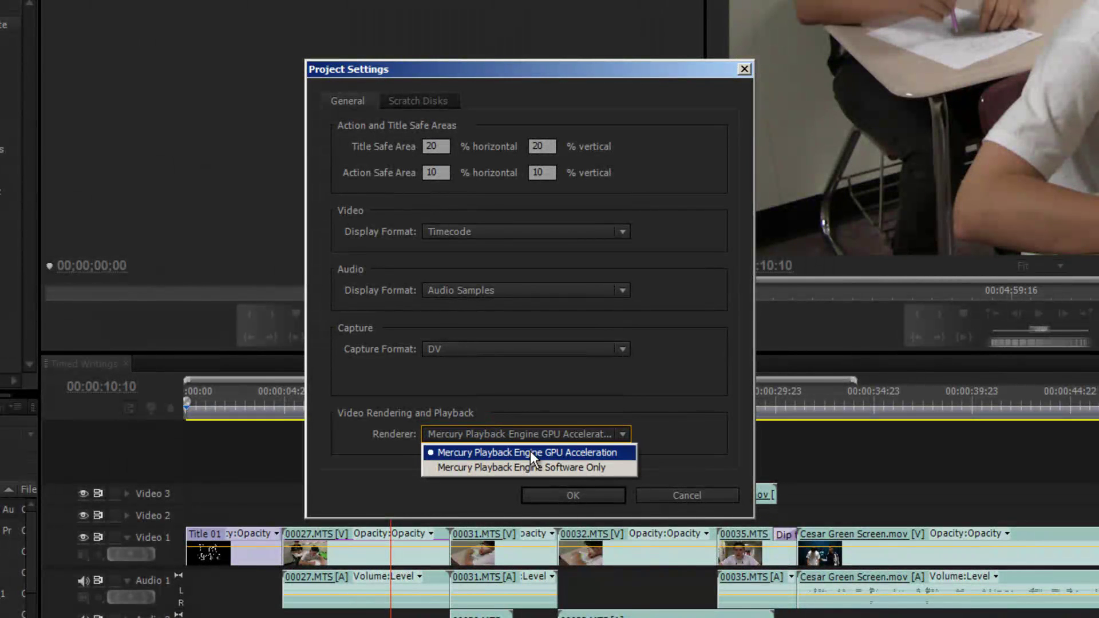
click(610, 467)
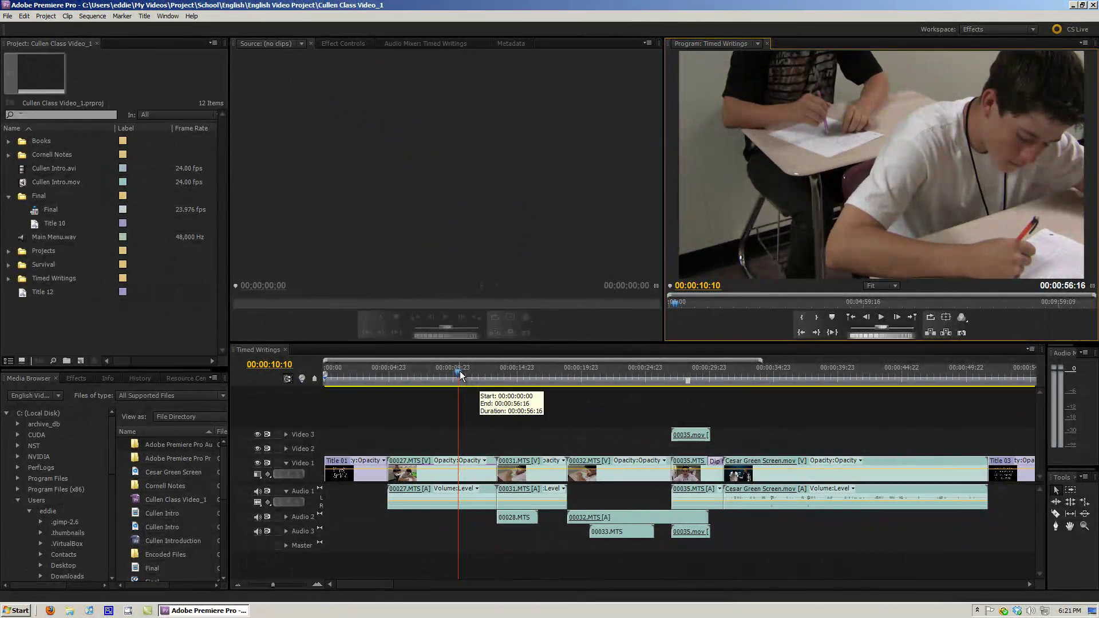
drag(459, 375, 319, 371)
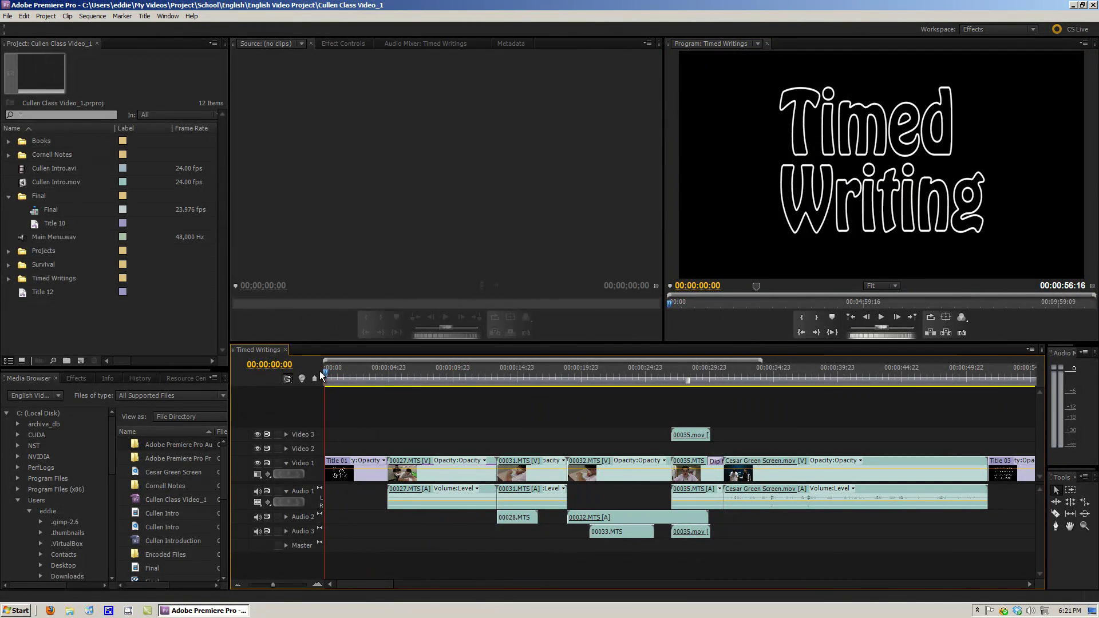